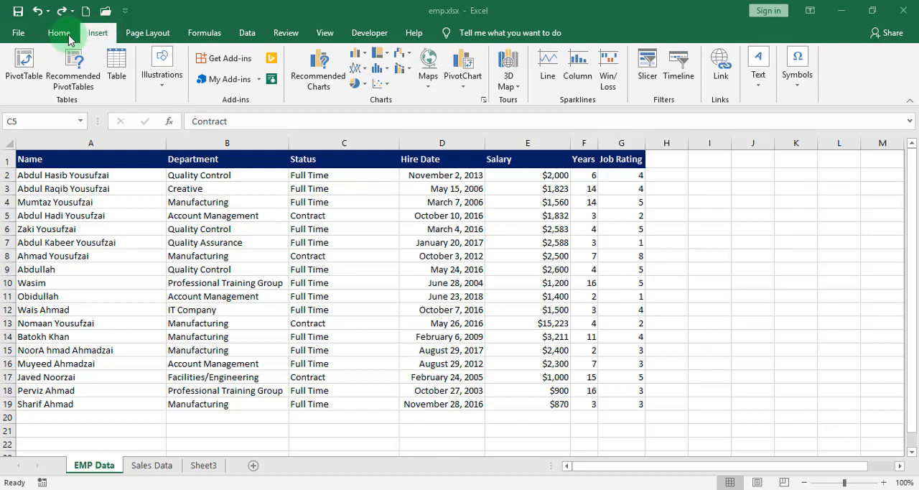
# Try formatting the employee data in A1:G19 as a table with headers in a green medium style, and undo it.
pyautogui.click(60, 29)
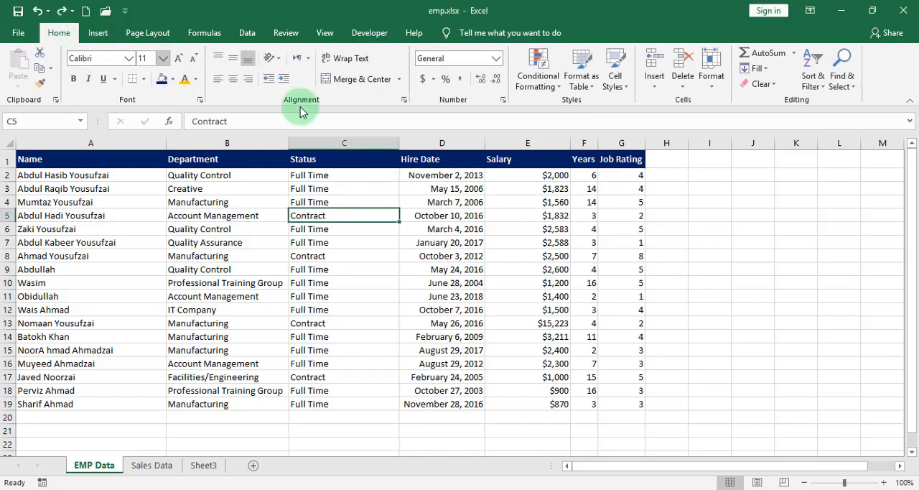
pyautogui.click(590, 80)
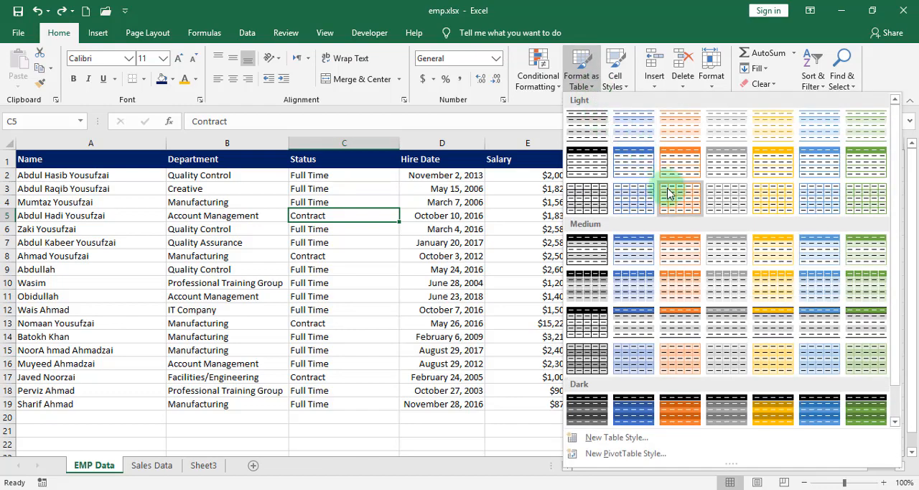
pyautogui.click(876, 260)
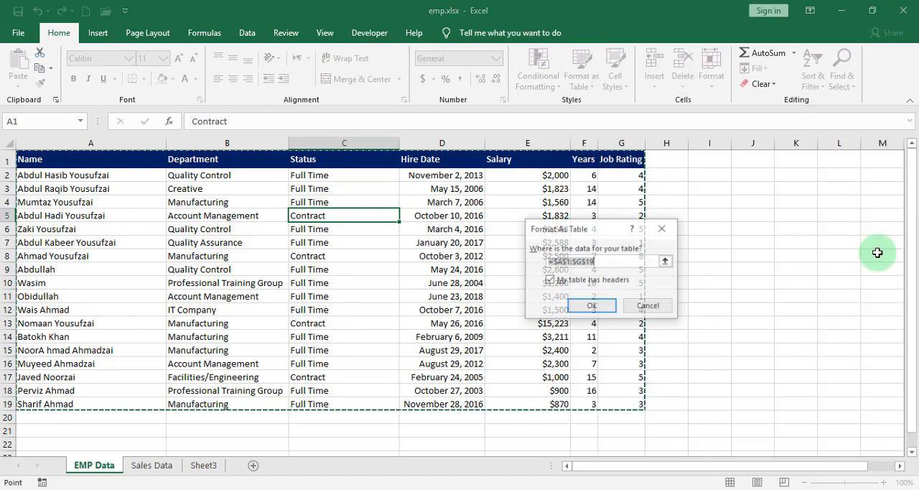
pyautogui.click(595, 306)
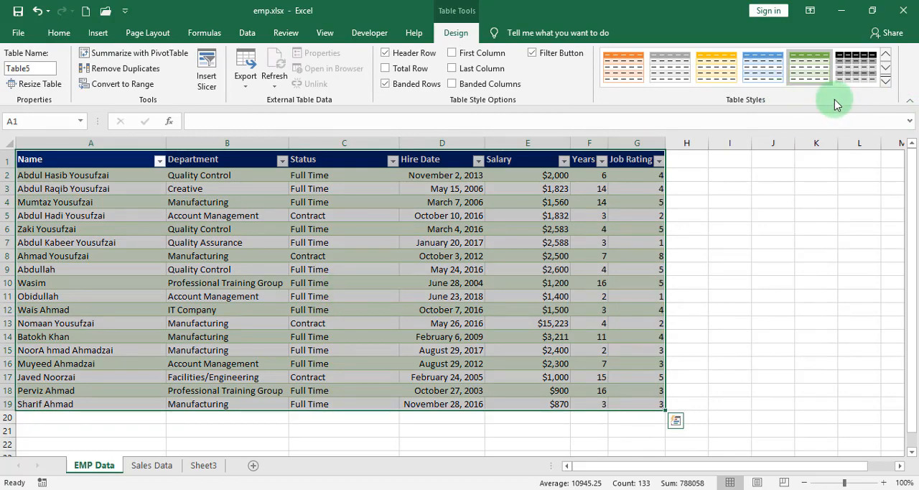
pyautogui.hotkey('ctrl', 'z')
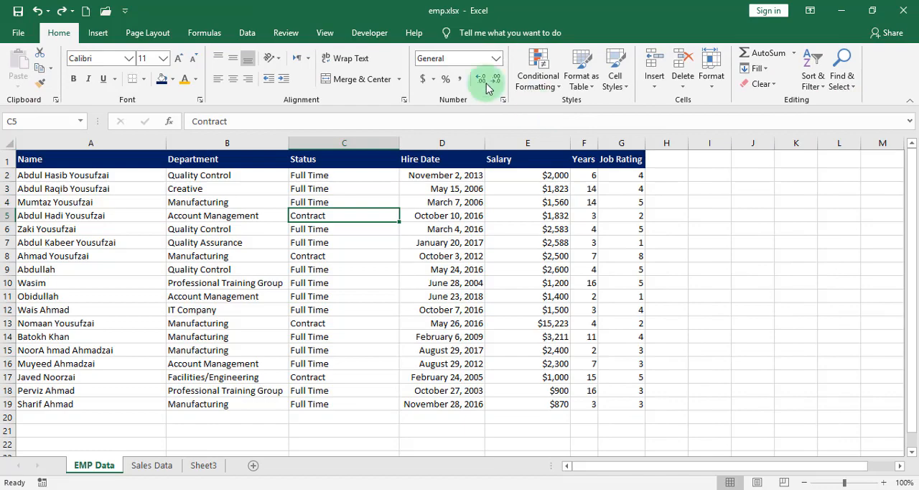
# Convert the employee data in A1:G19 into a table with headers.
pyautogui.click(97, 32)
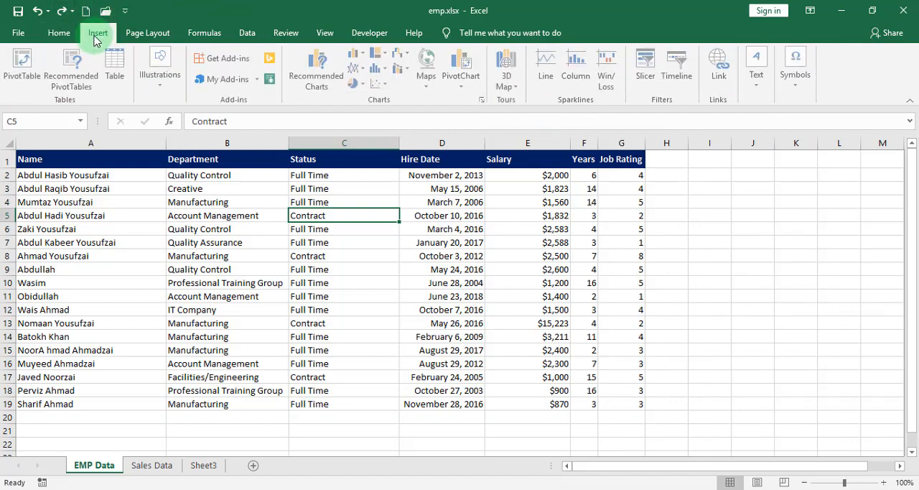
pyautogui.click(116, 75)
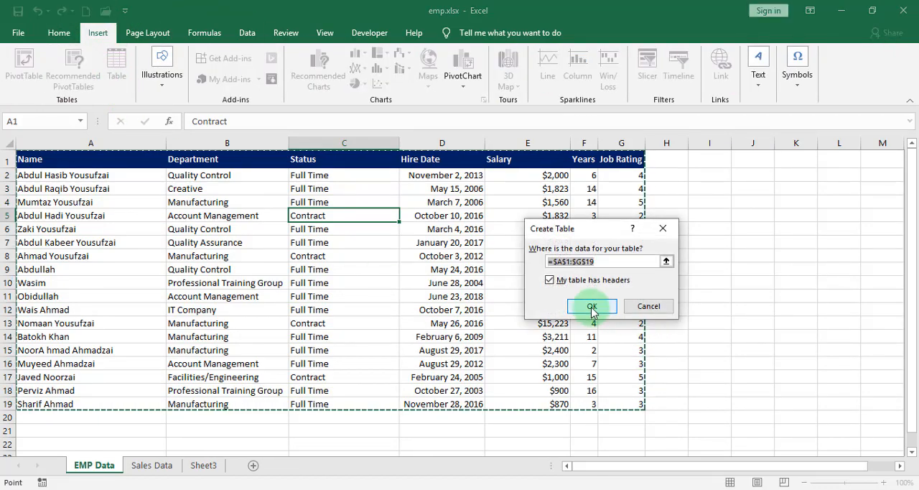
pyautogui.click(592, 306)
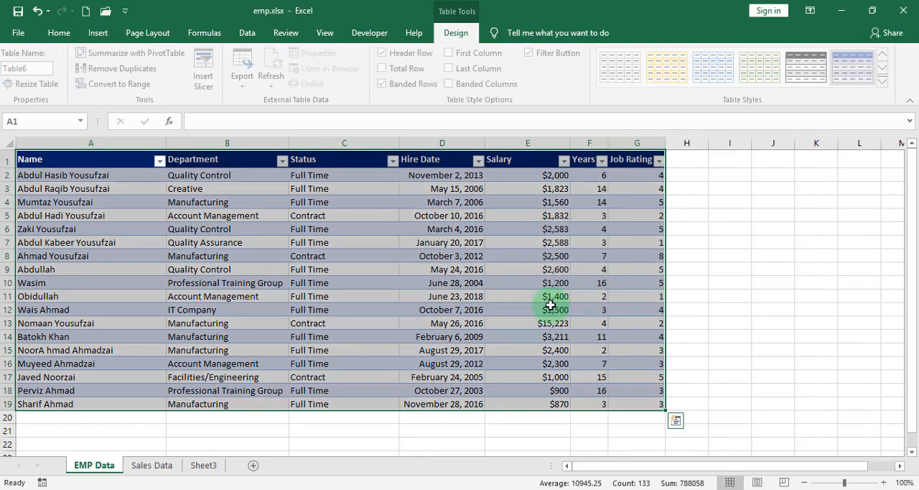
# Review the apply, duplicate and default options offered for the light blue and light gold table styles.
pyautogui.rightClick(709, 75)
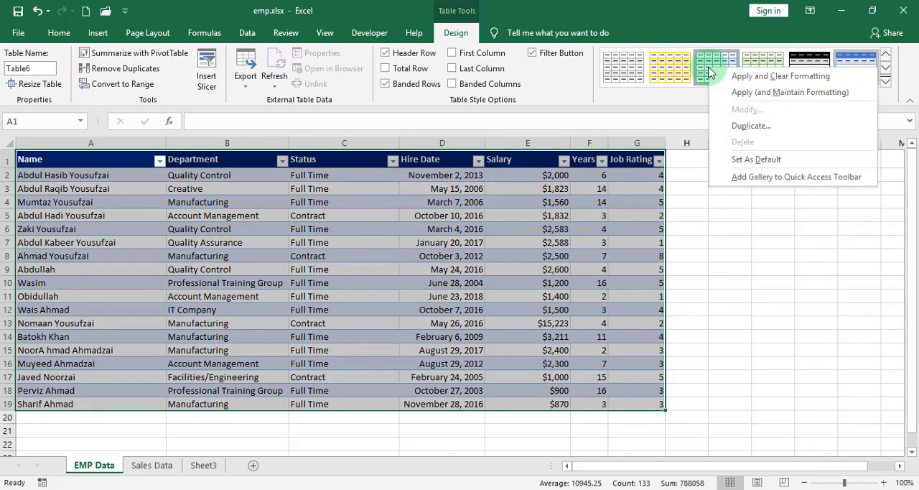
pyautogui.rightClick(667, 77)
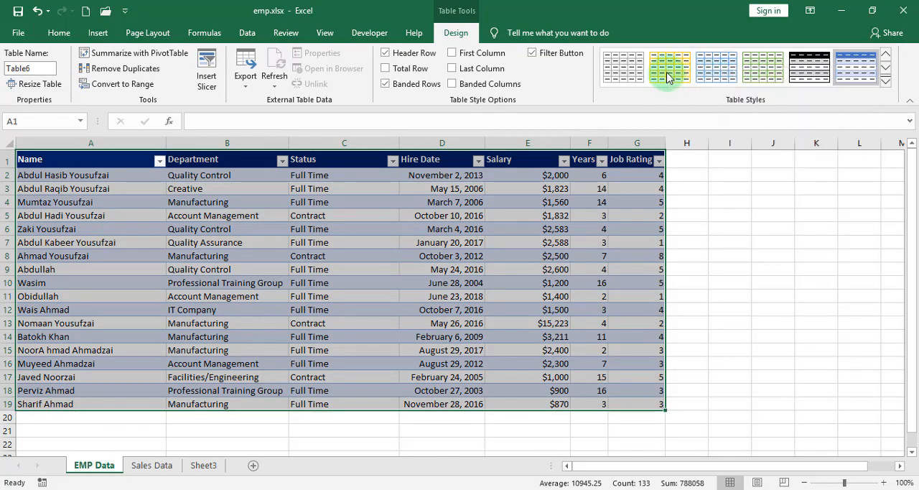
pyautogui.rightClick(666, 77)
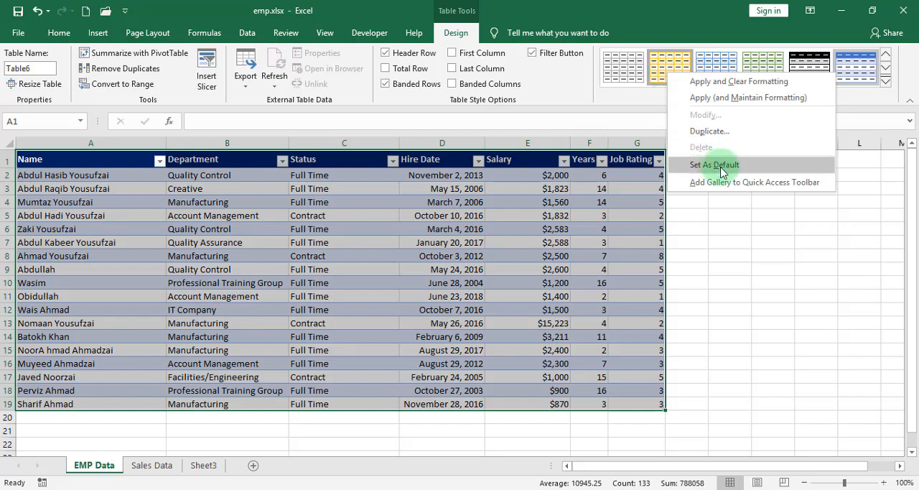
pyautogui.click(477, 251)
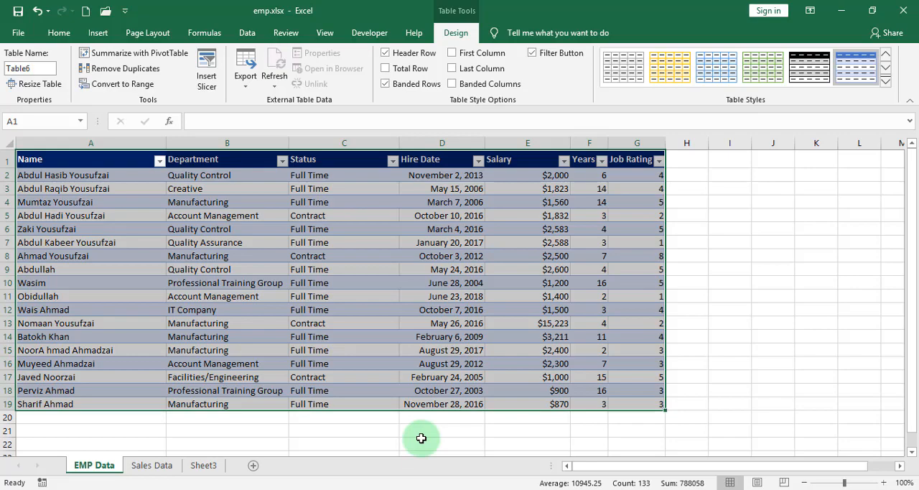
# Clear the employee table's style and apply the light green gridded table style.
pyautogui.click(886, 81)
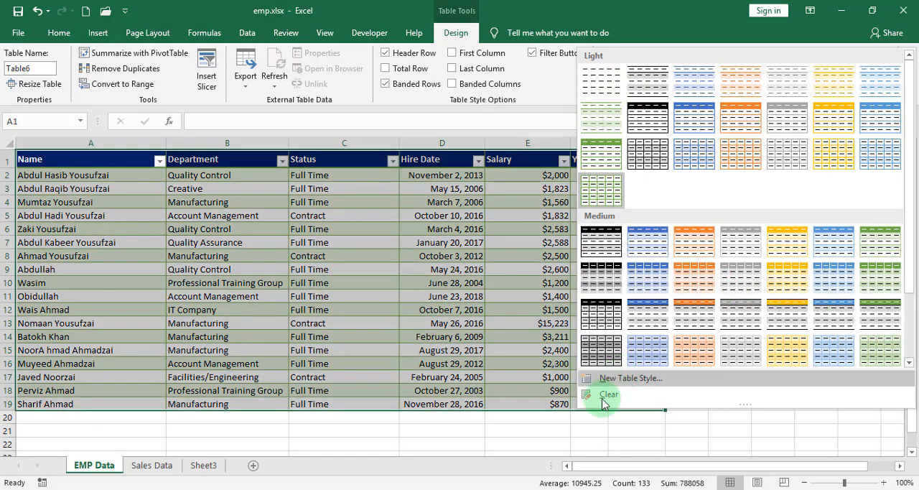
pyautogui.click(602, 399)
pyautogui.click(391, 272)
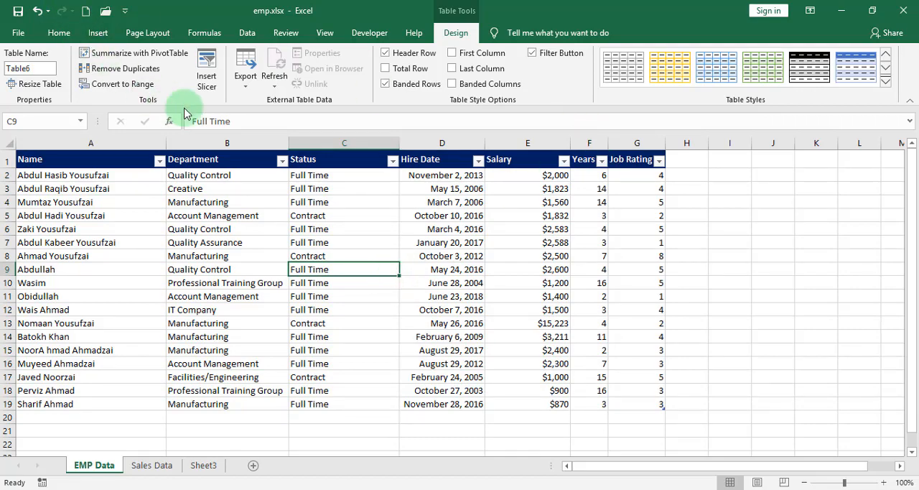
pyautogui.click(770, 66)
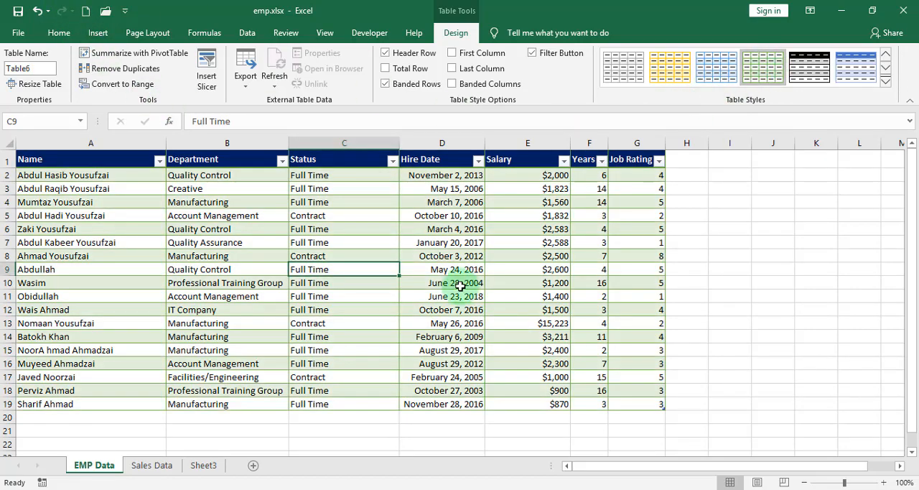
# Examine the elements available for a new table style and the Last Column's font formatting options, and cancel both dialogs.
pyautogui.click(886, 81)
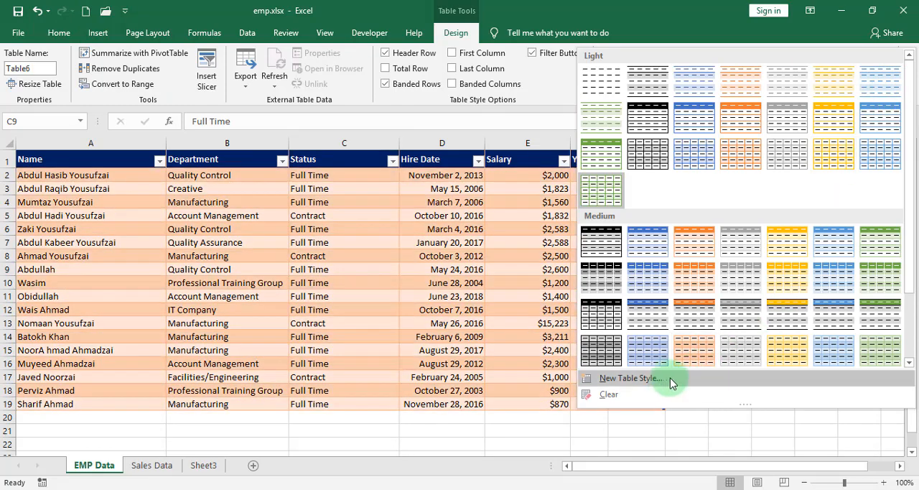
pyautogui.click(666, 380)
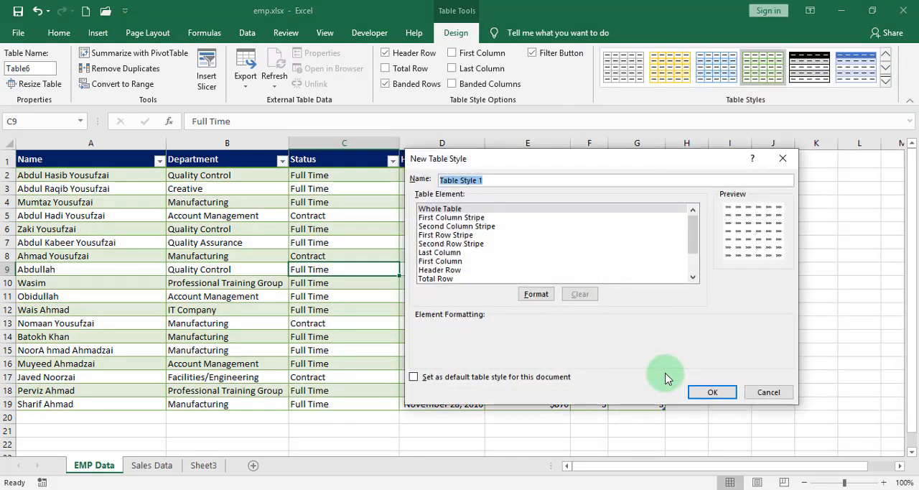
pyautogui.click(454, 218)
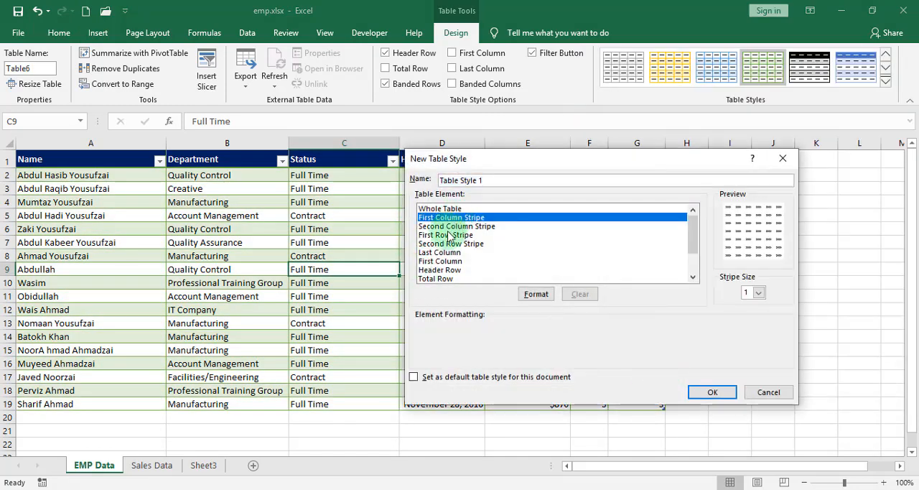
pyautogui.click(449, 235)
pyautogui.click(447, 252)
pyautogui.click(536, 293)
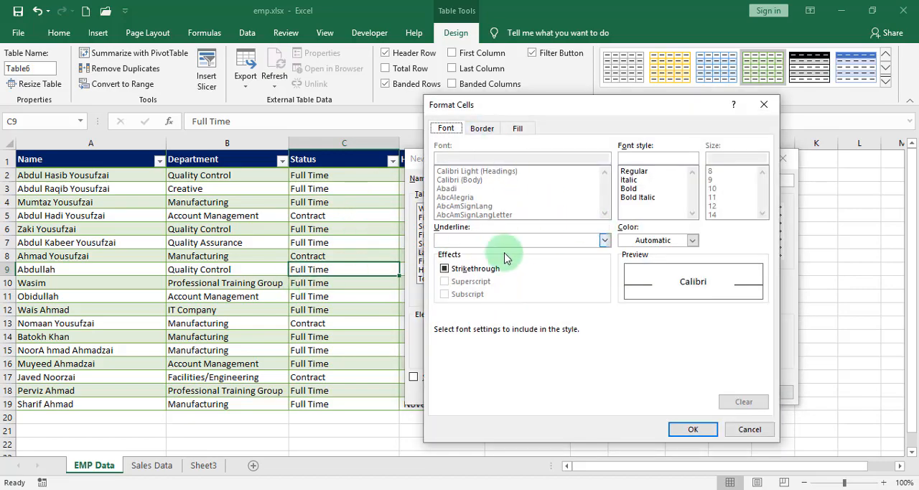
pyautogui.click(746, 430)
pyautogui.click(765, 390)
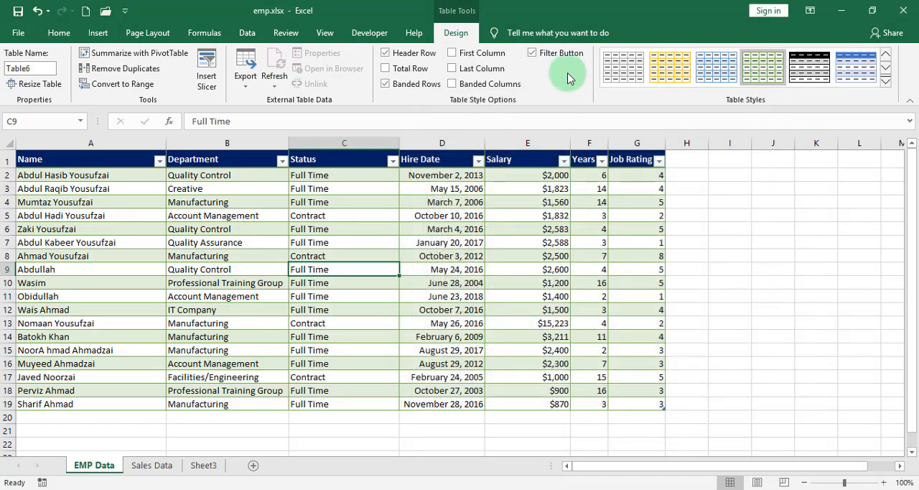
pyautogui.click(419, 174)
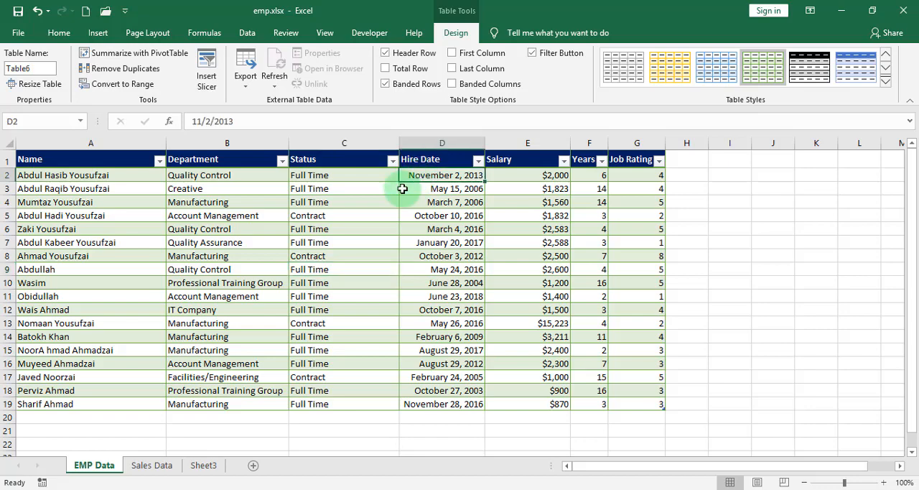
pyautogui.click(294, 186)
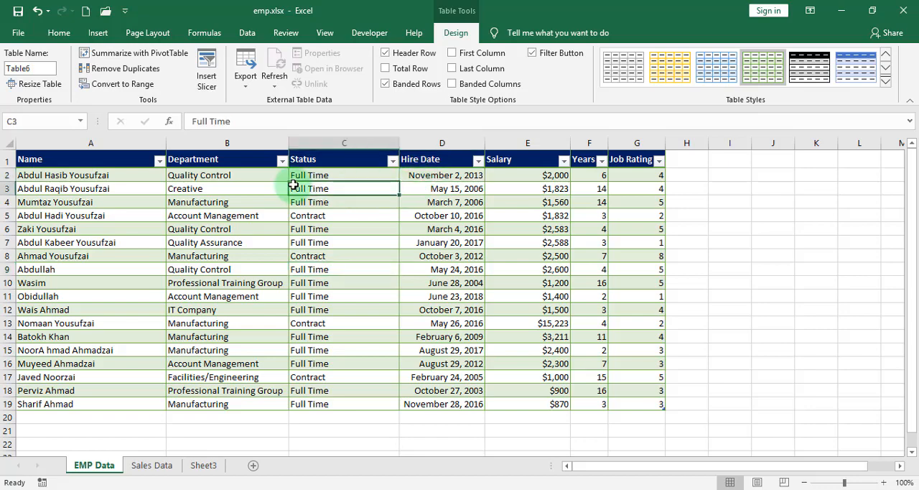
pyautogui.click(54, 33)
pyautogui.click(488, 257)
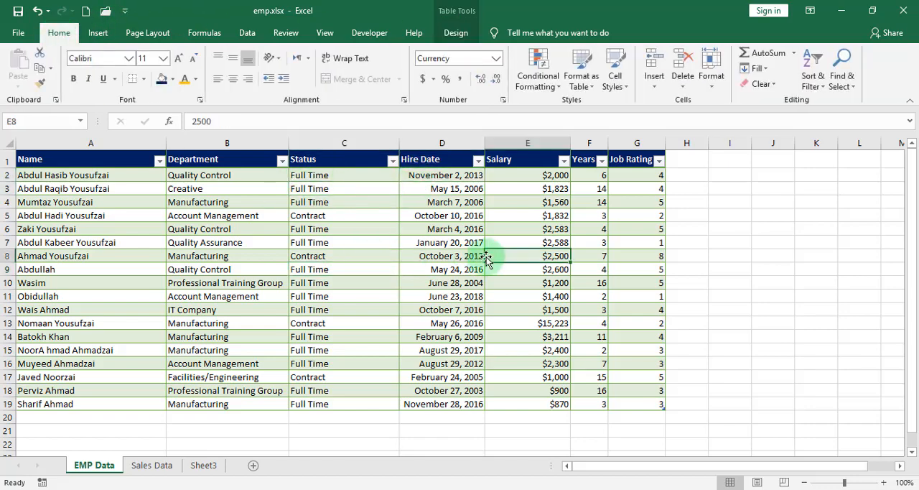
# Hide the employee table's header filter buttons and restore them, checking the Hire Date column's filter list.
pyautogui.click(455, 33)
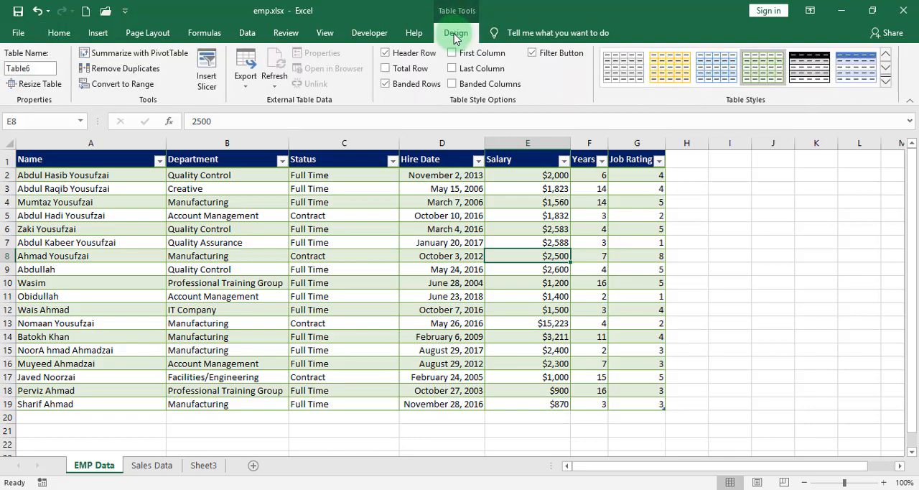
pyautogui.click(532, 53)
pyautogui.click(532, 53)
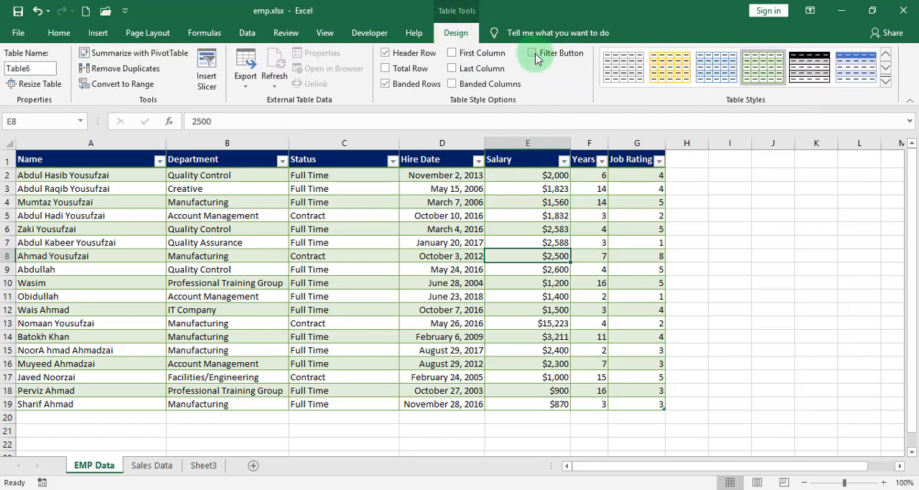
pyautogui.click(532, 54)
pyautogui.click(451, 179)
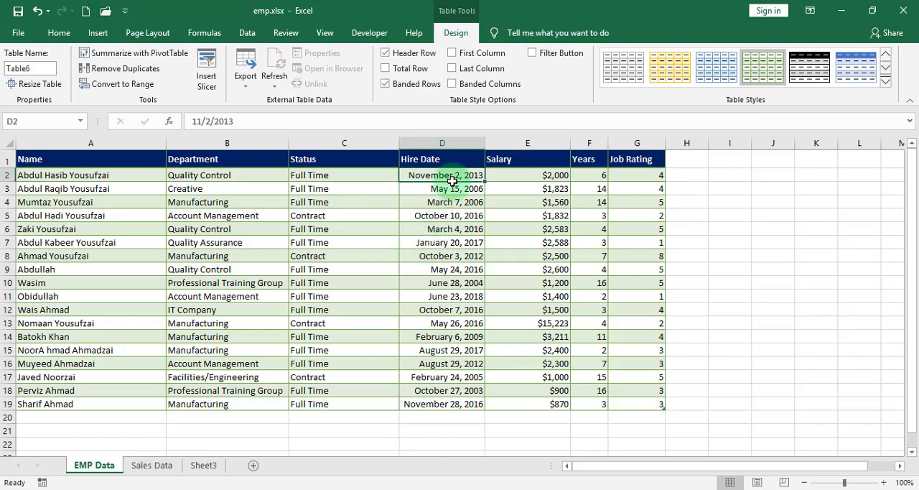
pyautogui.click(532, 53)
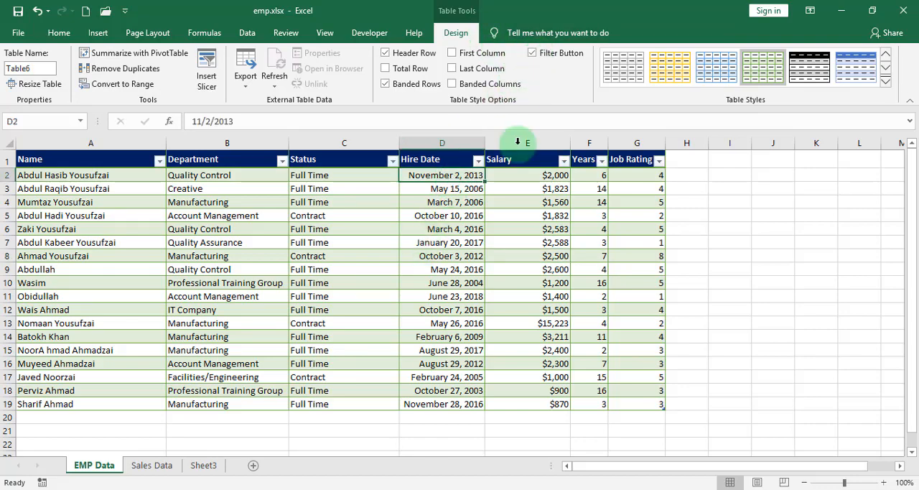
pyautogui.click(478, 160)
pyautogui.click(478, 159)
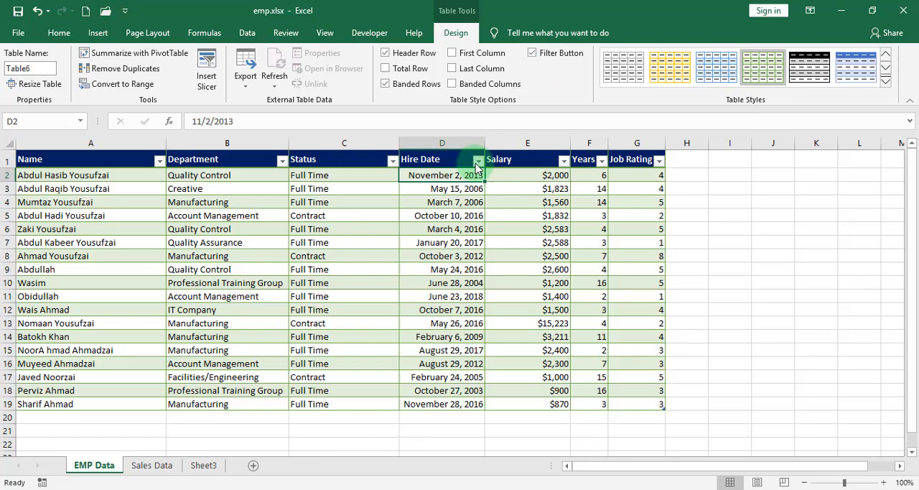
# Try the First Column and Last Column emphasis options on the employee table, switching each one back off.
pyautogui.click(546, 185)
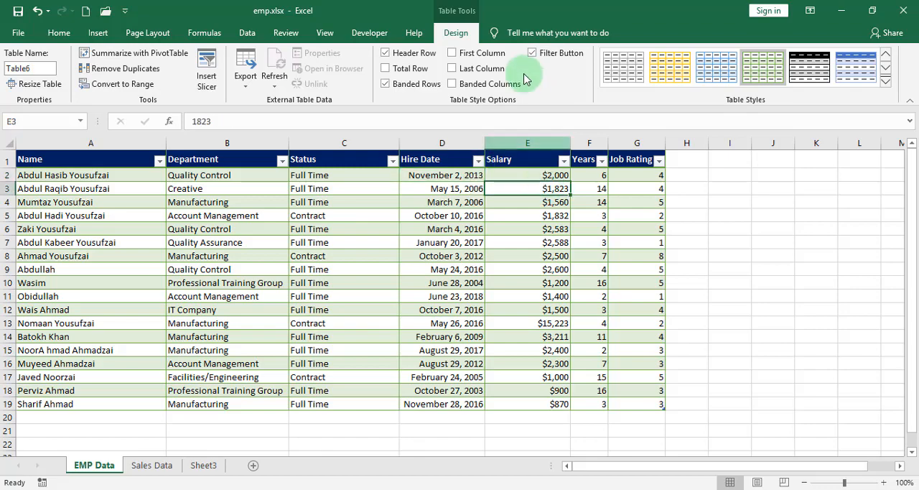
pyautogui.click(463, 57)
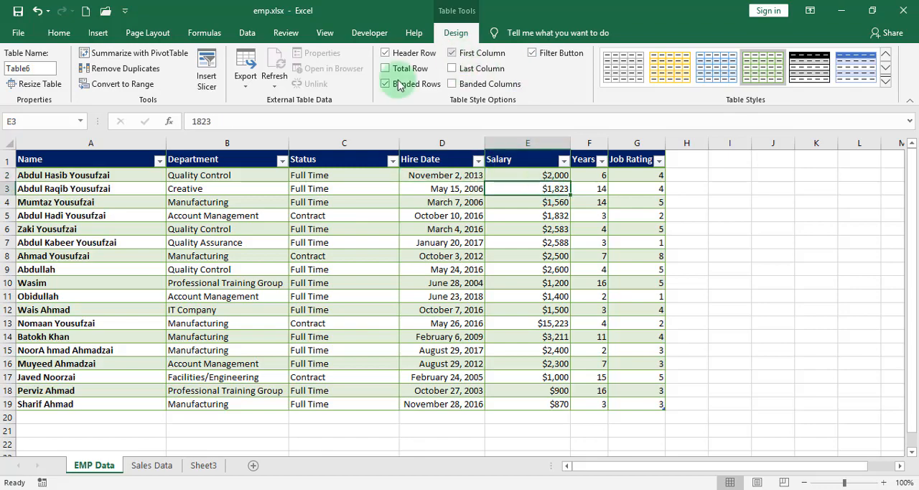
pyautogui.click(64, 145)
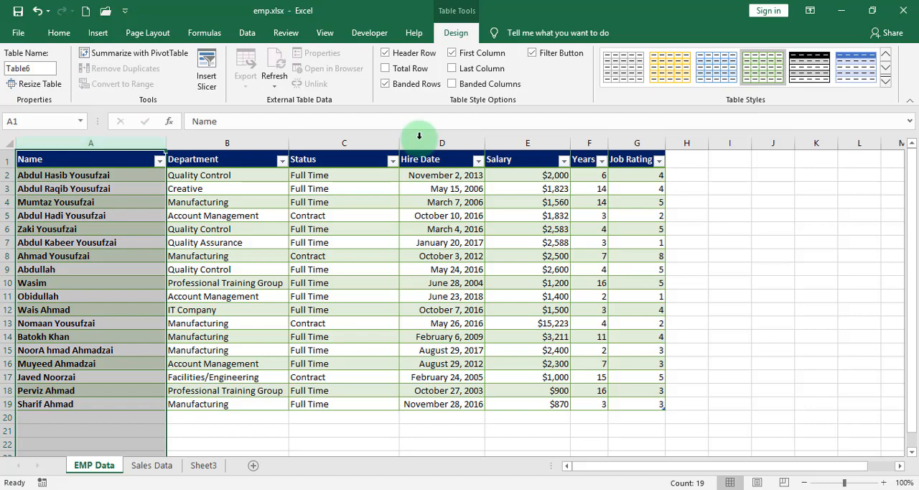
pyautogui.click(452, 54)
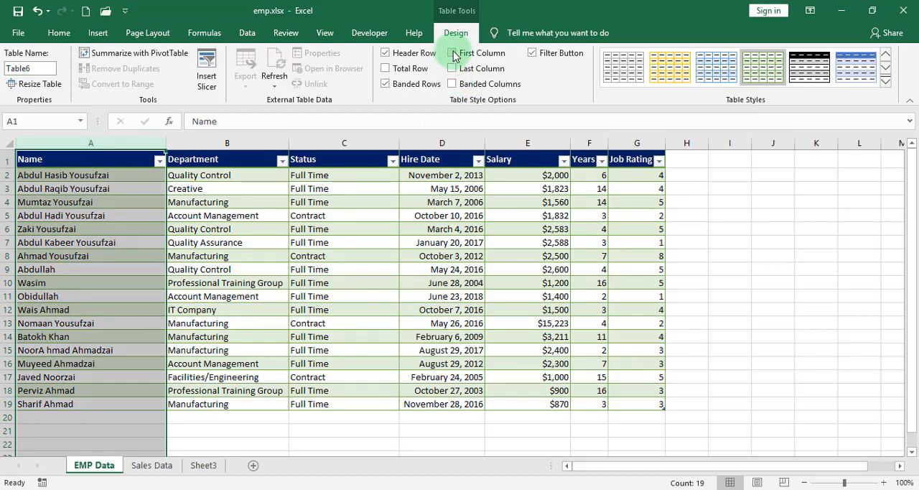
pyautogui.click(381, 296)
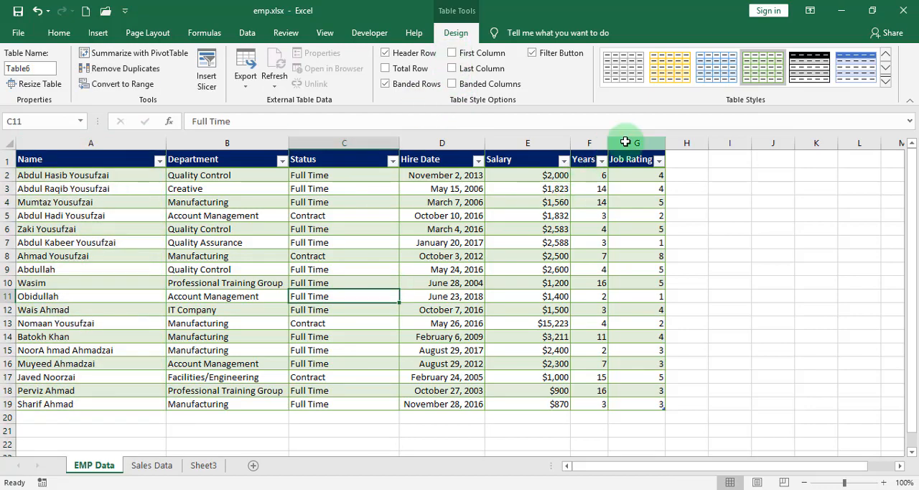
pyautogui.click(629, 143)
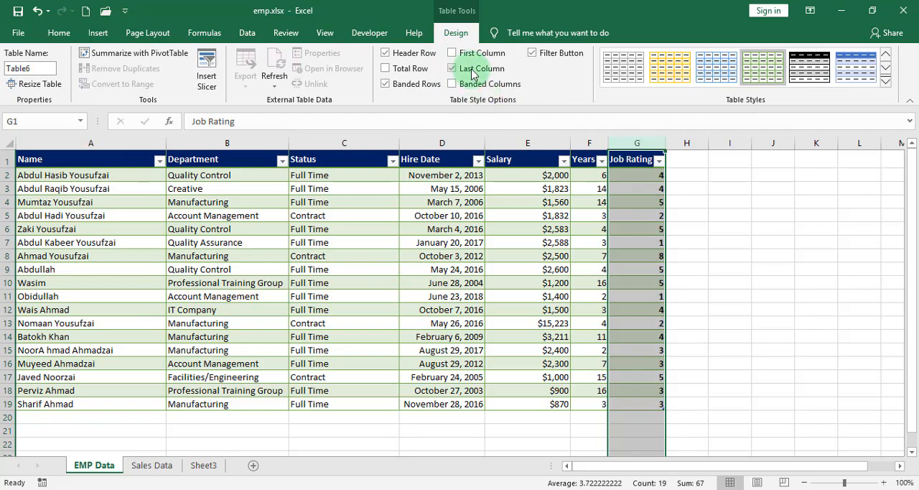
pyautogui.click(473, 75)
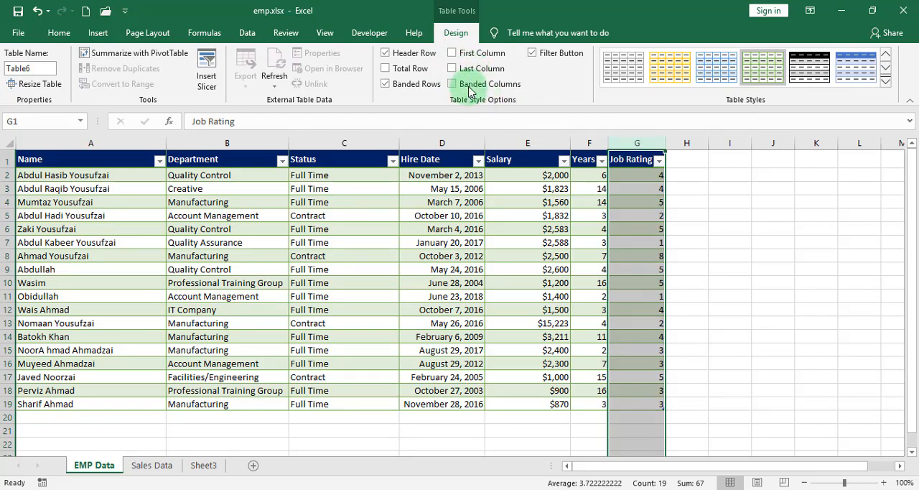
# Try the Banded Columns and Total Row options on the employee table, switching each one back off.
pyautogui.moveTo(470, 269); pyautogui.dragTo(470, 256)
pyautogui.click(452, 84)
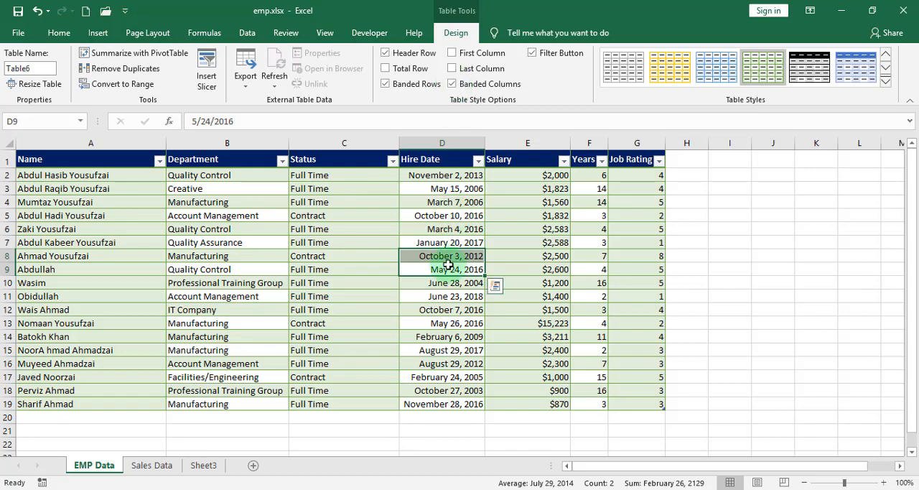
pyautogui.click(455, 84)
pyautogui.click(407, 70)
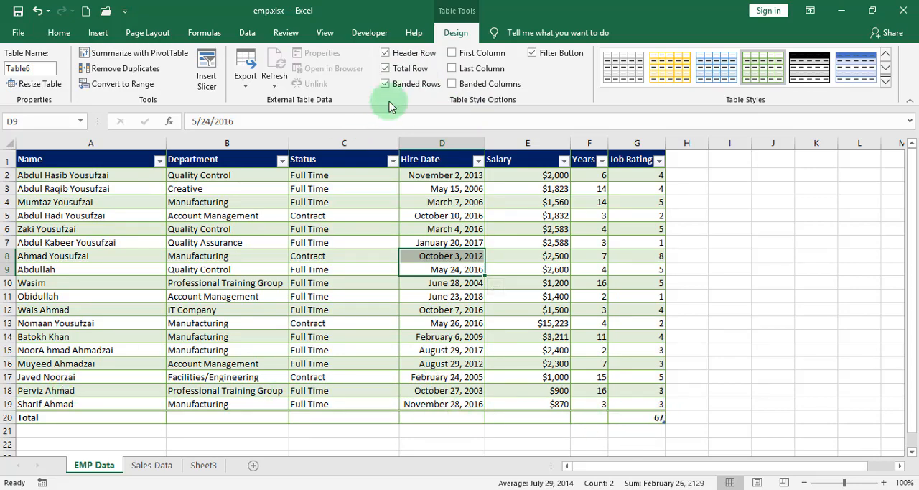
pyautogui.click(393, 69)
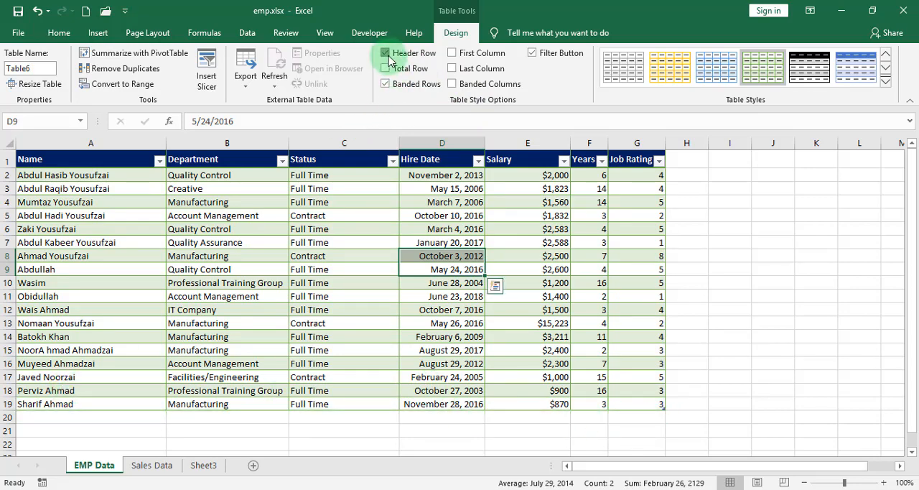
# Switch the employee table's Header Row and Banded Rows options off and back on, one after the other.
pyautogui.click(385, 53)
pyautogui.click(387, 55)
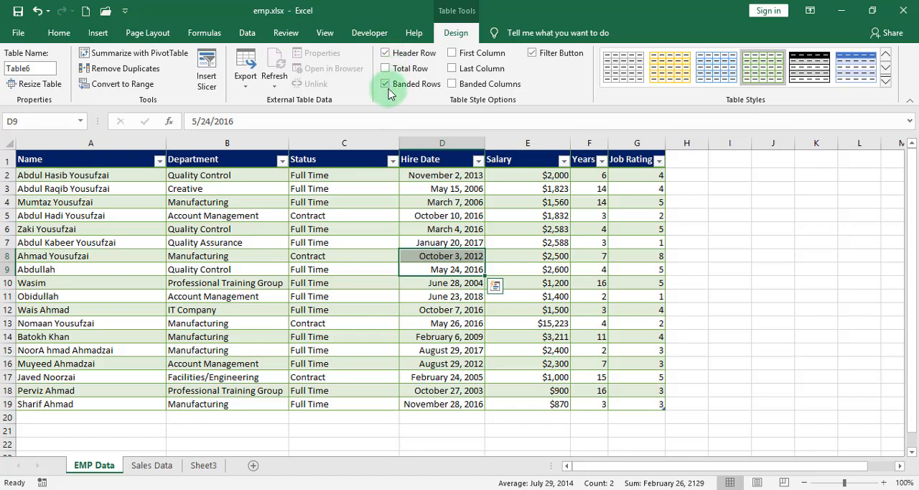
pyautogui.click(395, 86)
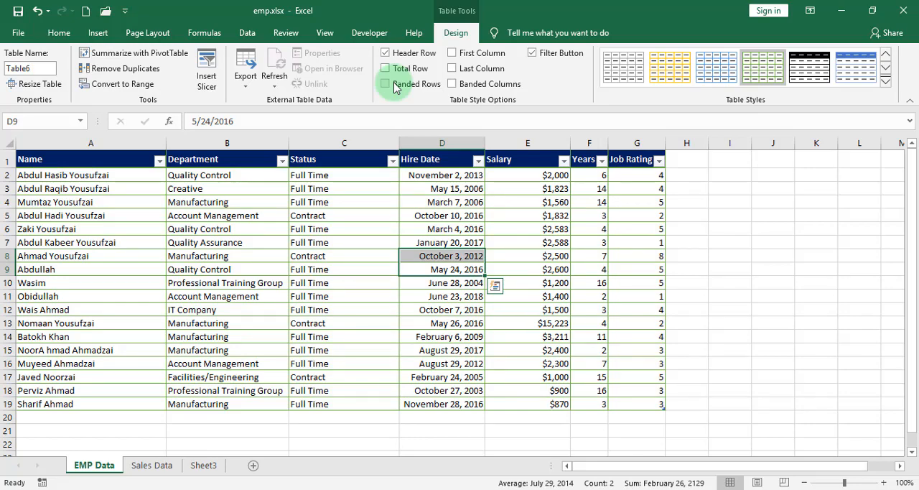
pyautogui.click(393, 86)
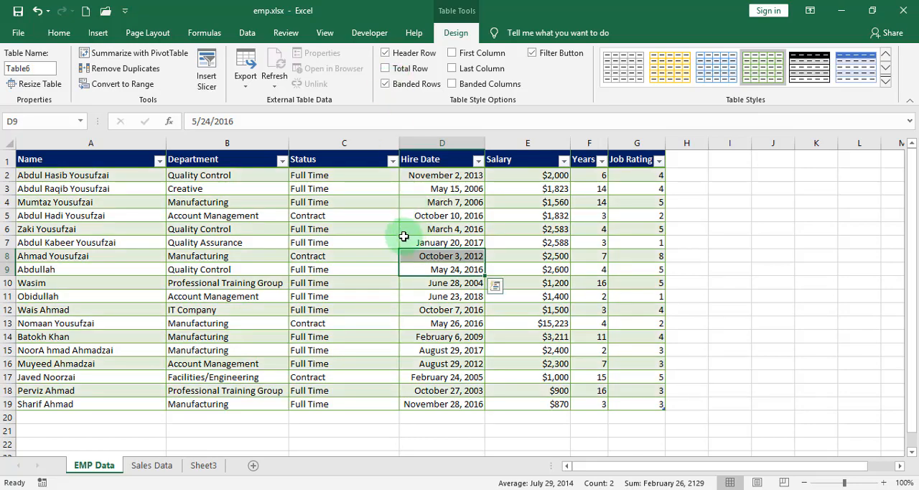
# Check which export options are available for the employee table, without exporting it.
pyautogui.click(407, 295)
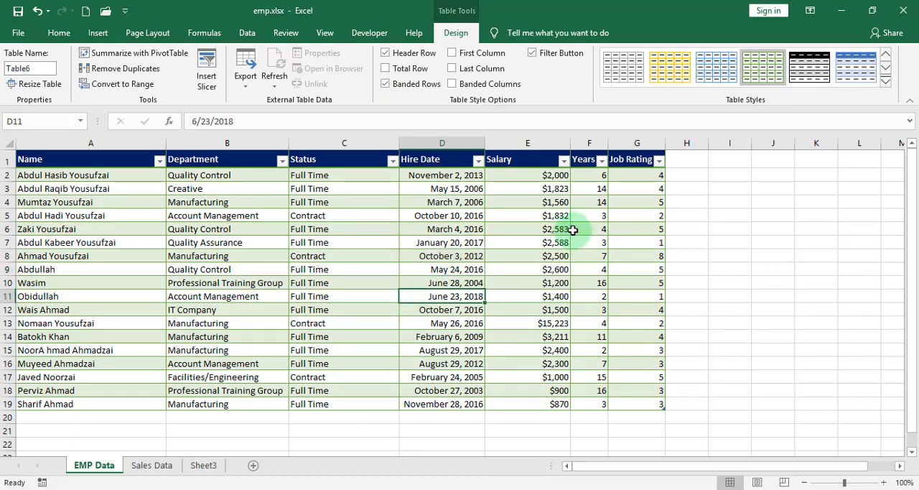
pyautogui.click(248, 83)
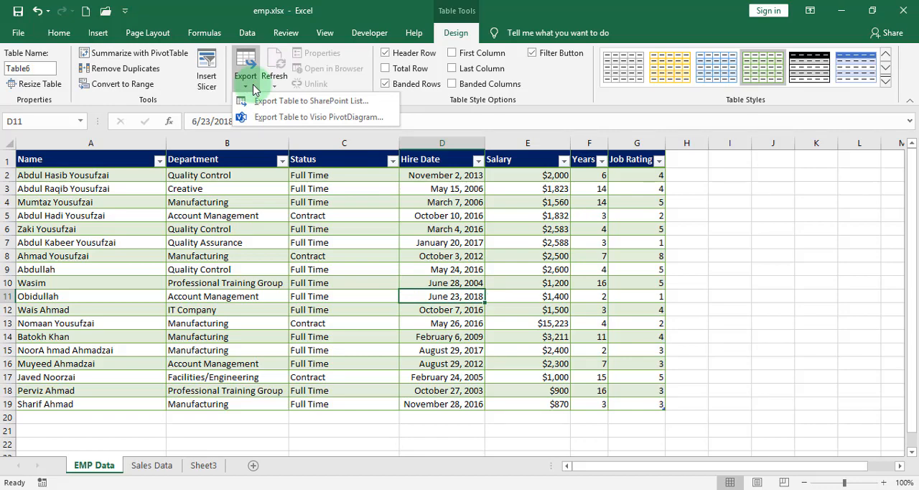
pyautogui.click(563, 333)
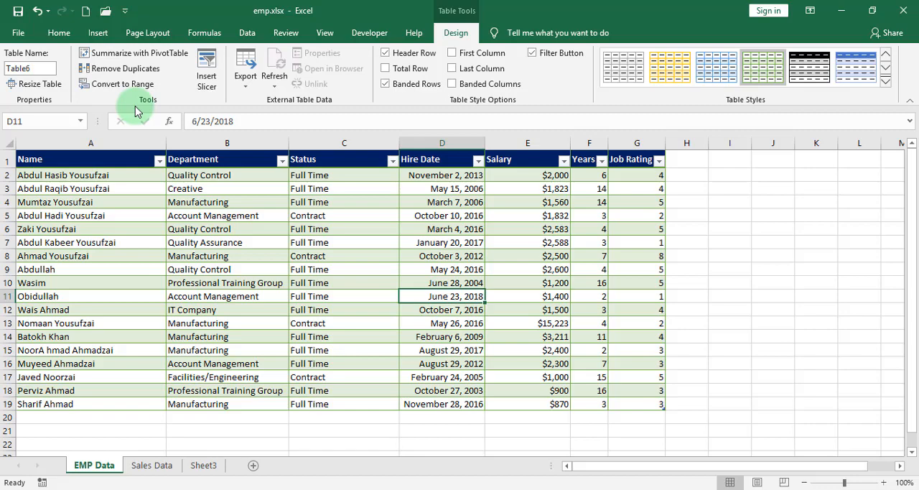
# Try to rename the employee table as "Data Table".
pyautogui.click(37, 67)
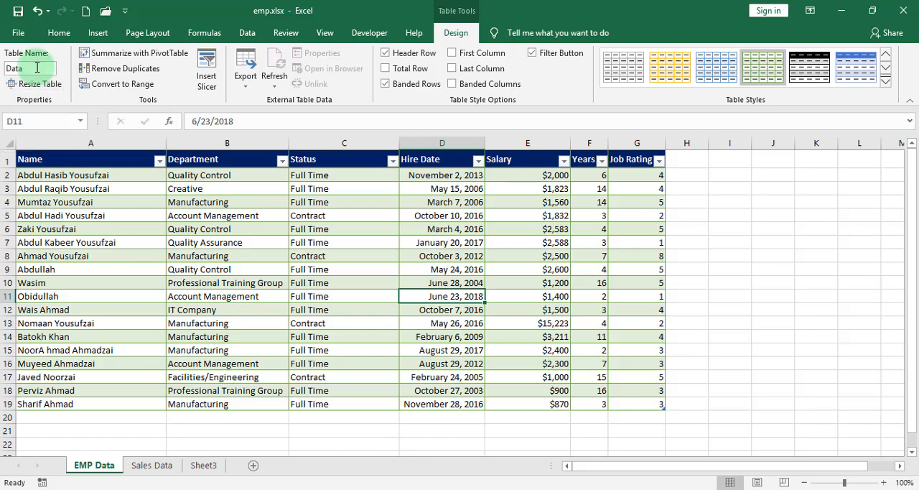
pyautogui.write('Data Table')
pyautogui.press('Return')
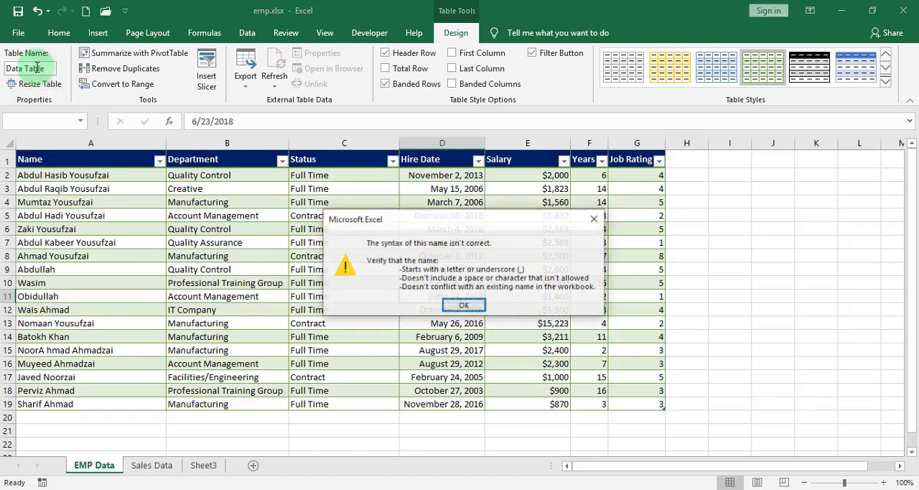
pyautogui.press('Return')
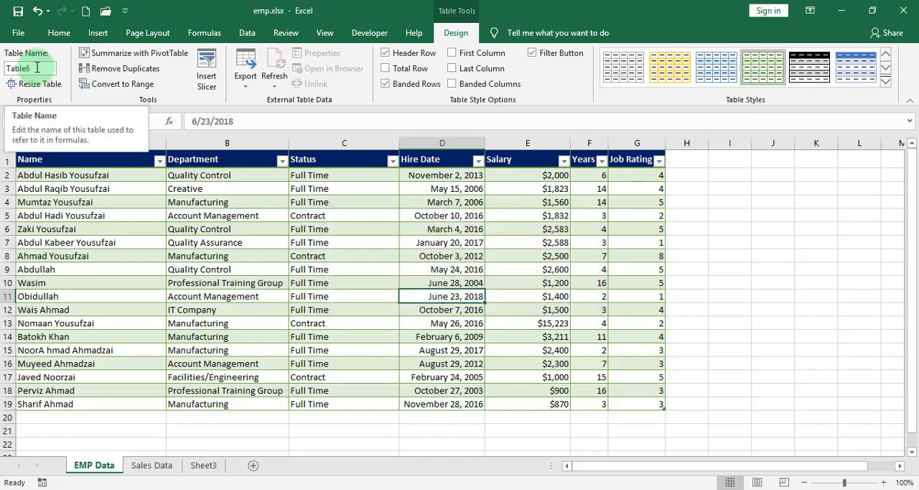
# Rename the employee table as data_table_2020.
pyautogui.click(36, 67)
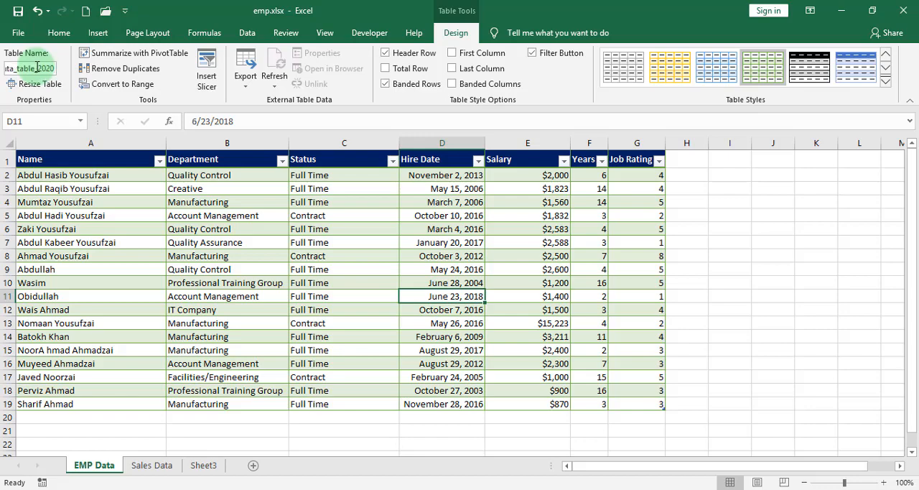
pyautogui.click(190, 268)
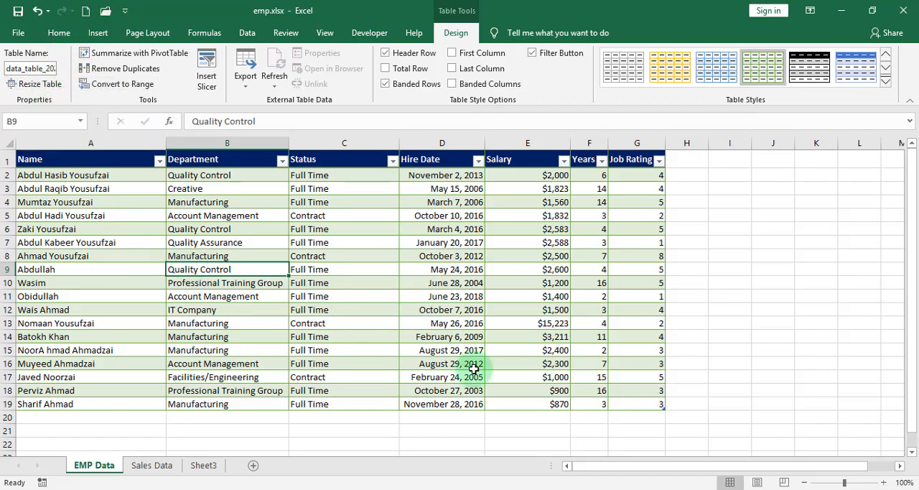
pyautogui.click(300, 284)
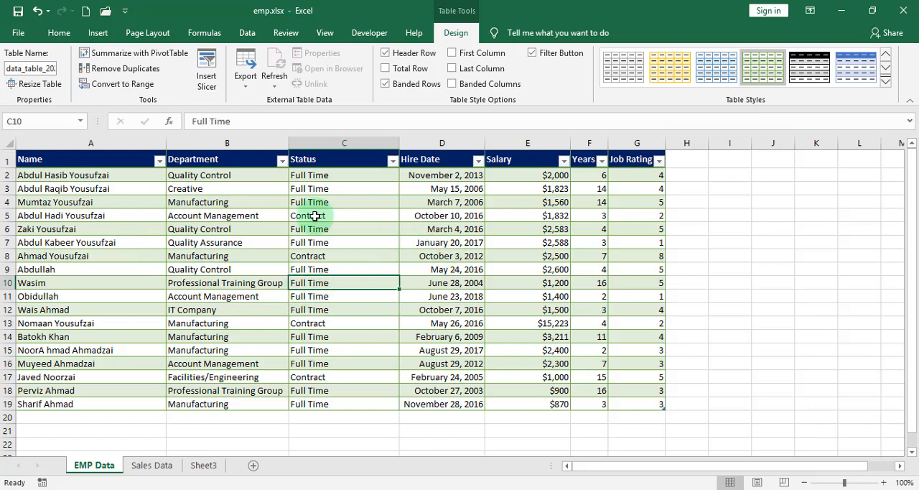
pyautogui.click(272, 259)
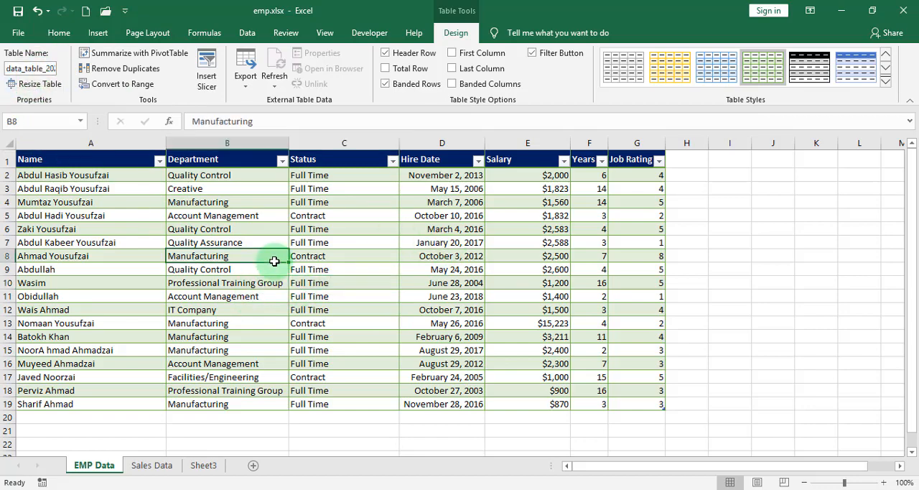
# Try resizing the employee table to A1:E19, leaving out the Years and Job Rating columns, and undo the resize.
pyautogui.click(44, 84)
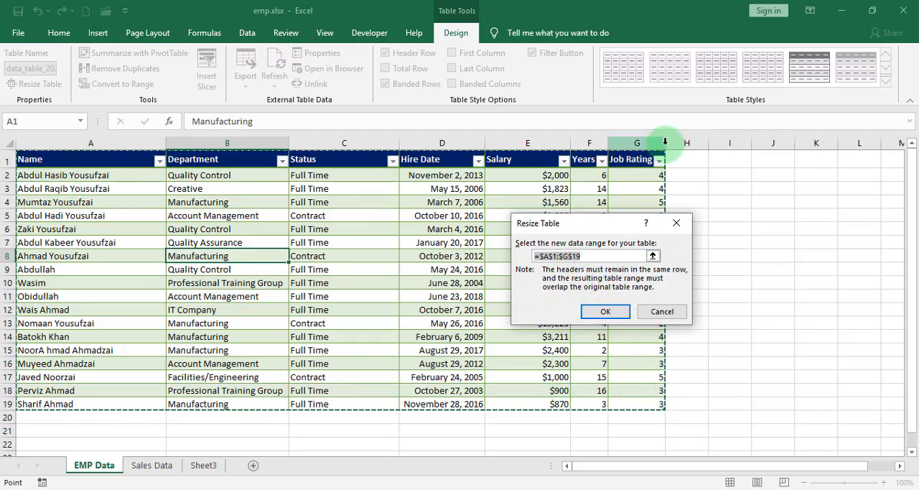
pyautogui.click(569, 256)
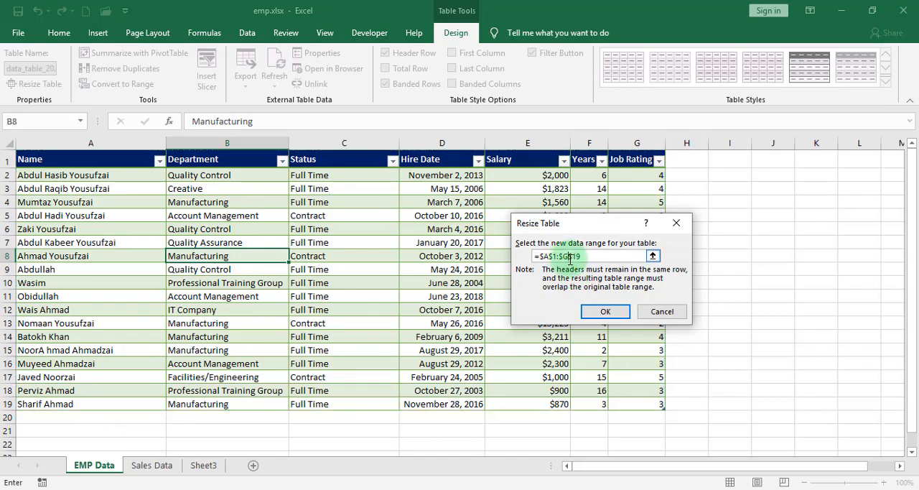
pyautogui.click(605, 311)
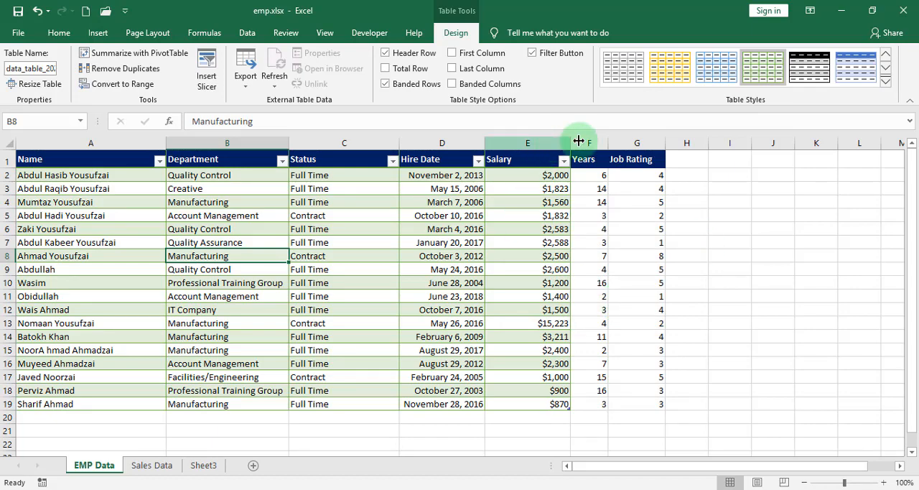
pyautogui.moveTo(591, 143); pyautogui.dragTo(624, 147)
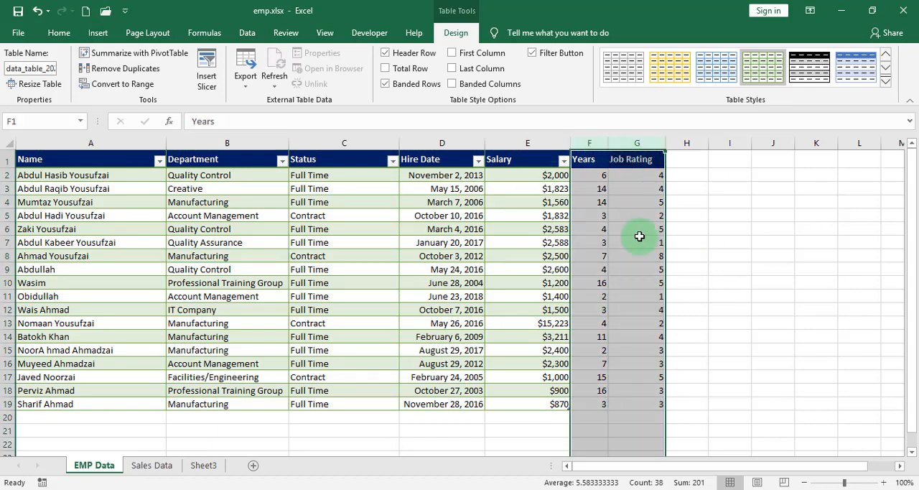
pyautogui.click(642, 281)
pyautogui.hotkey('ctrl', 'z')
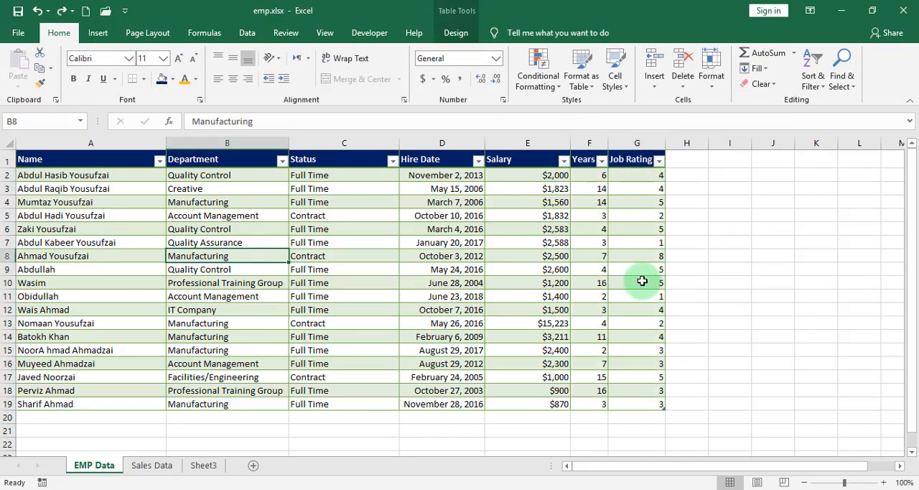
pyautogui.click(449, 295)
pyautogui.click(271, 202)
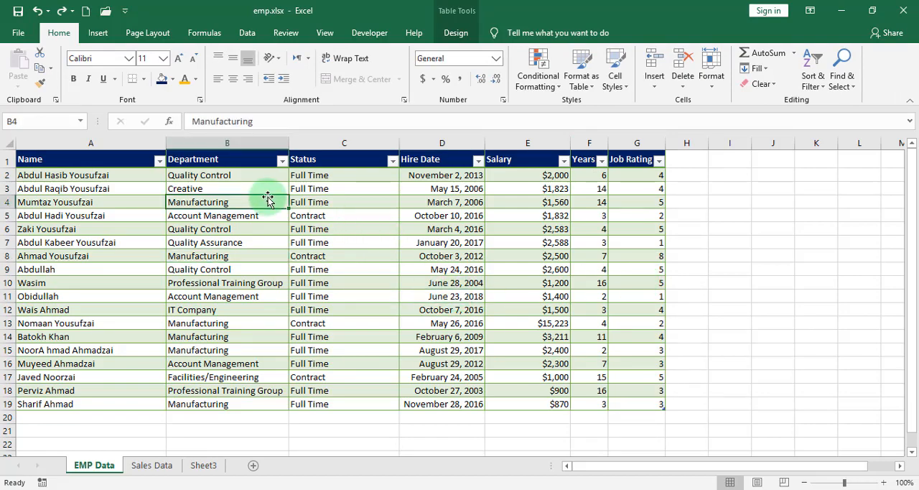
pyautogui.click(98, 34)
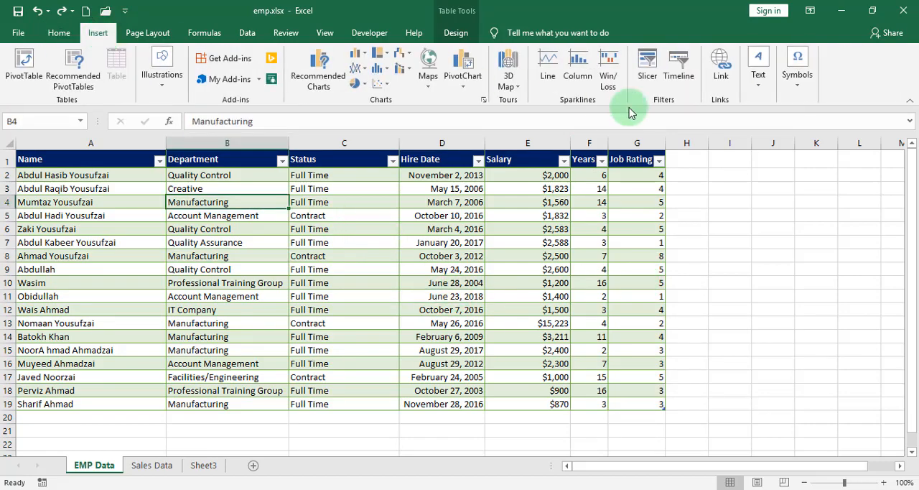
pyautogui.click(444, 243)
pyautogui.hotkey('shift', 'Up')
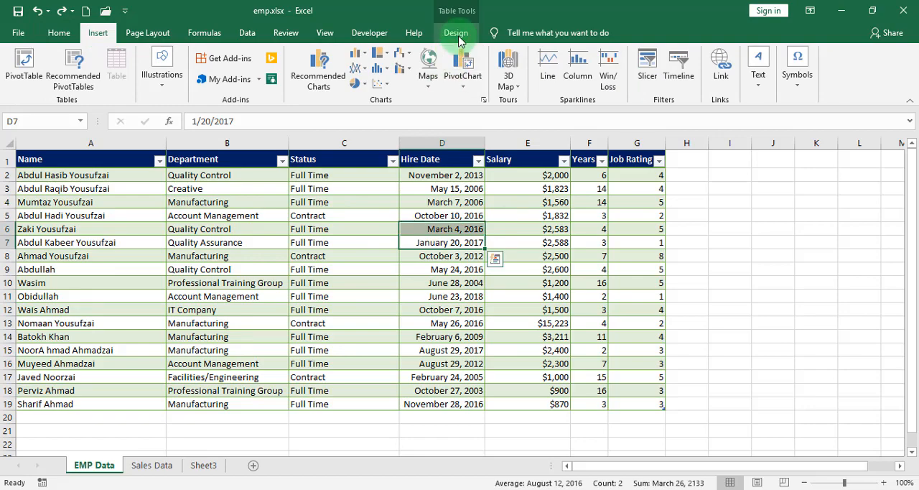
# Insert slicers for the Department and Status fields of the employee table.
pyautogui.click(456, 33)
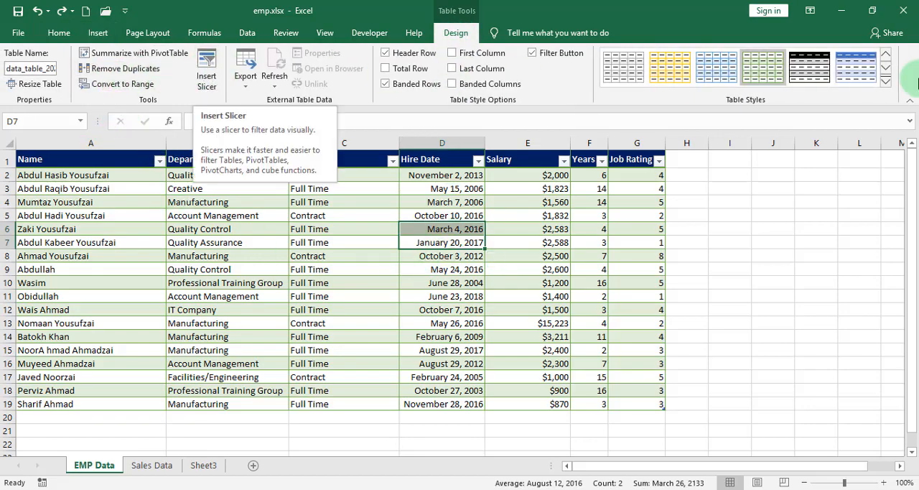
pyautogui.click(885, 81)
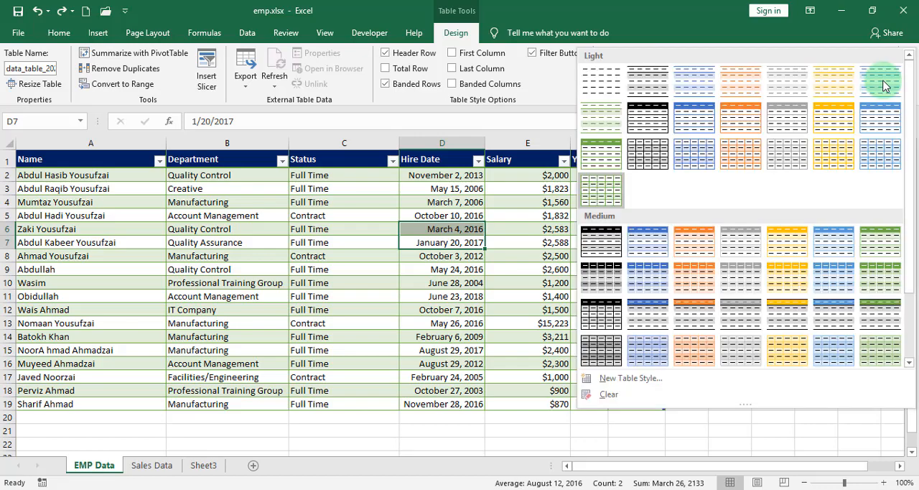
pyautogui.click(211, 71)
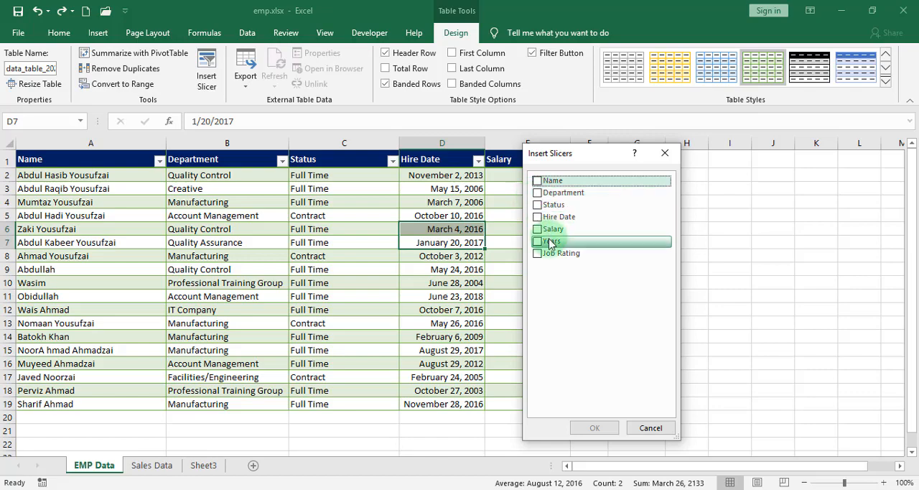
pyautogui.moveTo(589, 156); pyautogui.dragTo(345, 113)
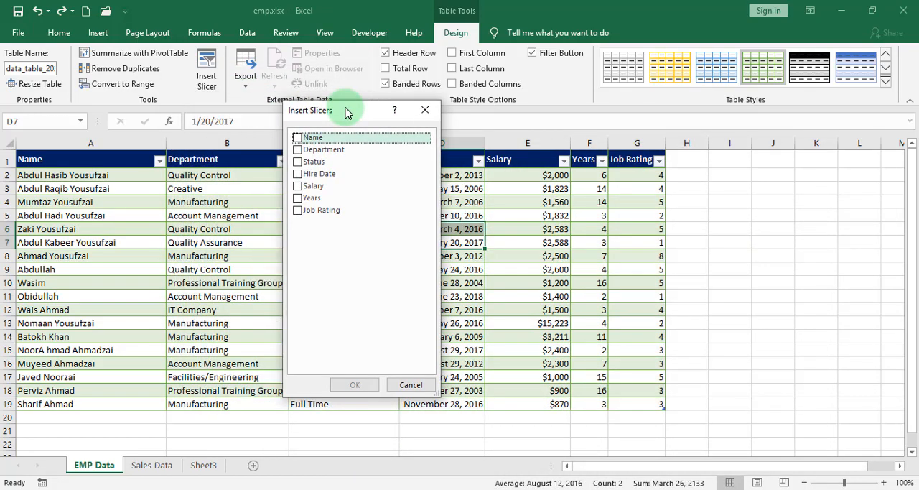
pyautogui.click(304, 150)
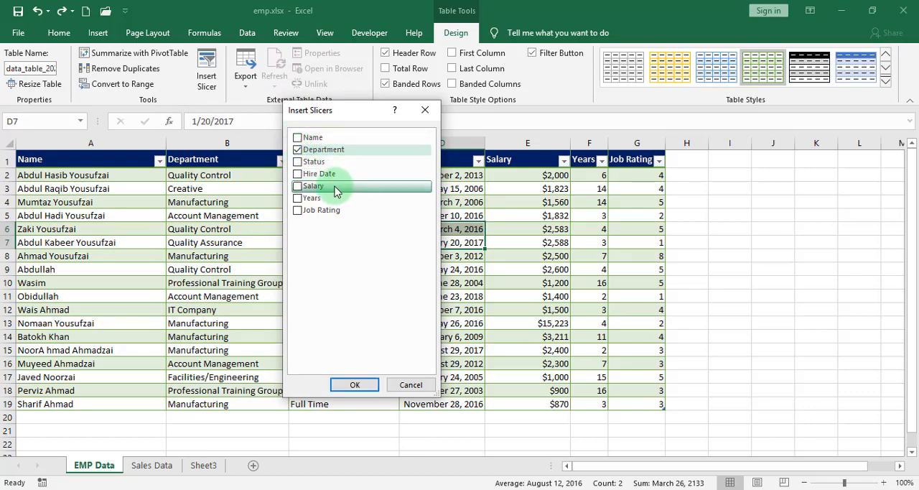
pyautogui.click(299, 163)
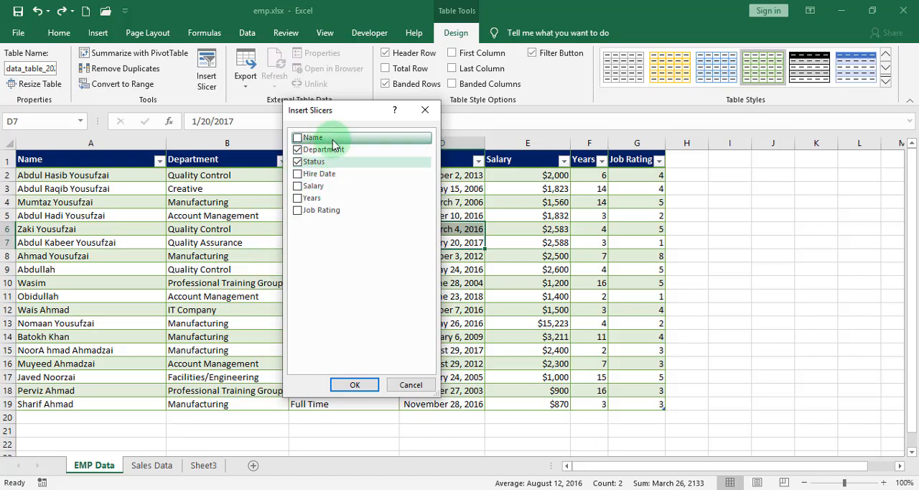
pyautogui.click(354, 384)
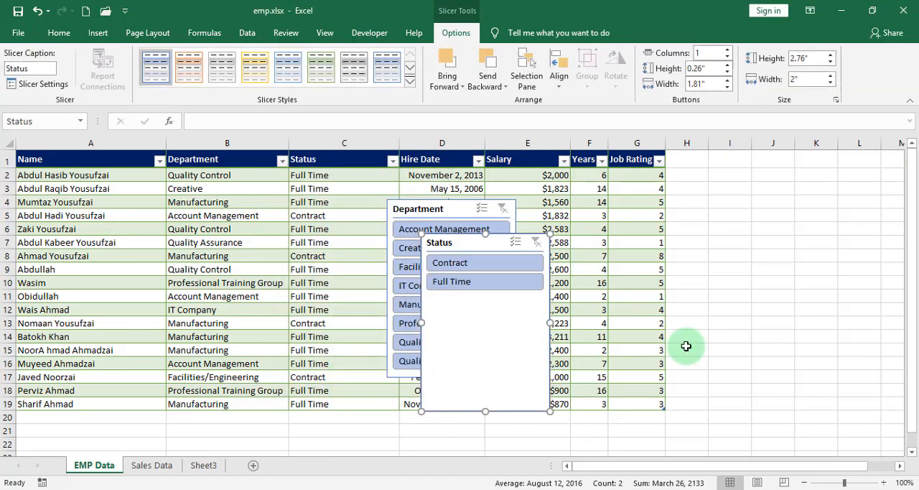
# Place the Status slicer directly to the right of the employee table and the Department slicer beside it, clear of the data.
pyautogui.moveTo(483, 244); pyautogui.dragTo(731, 159)
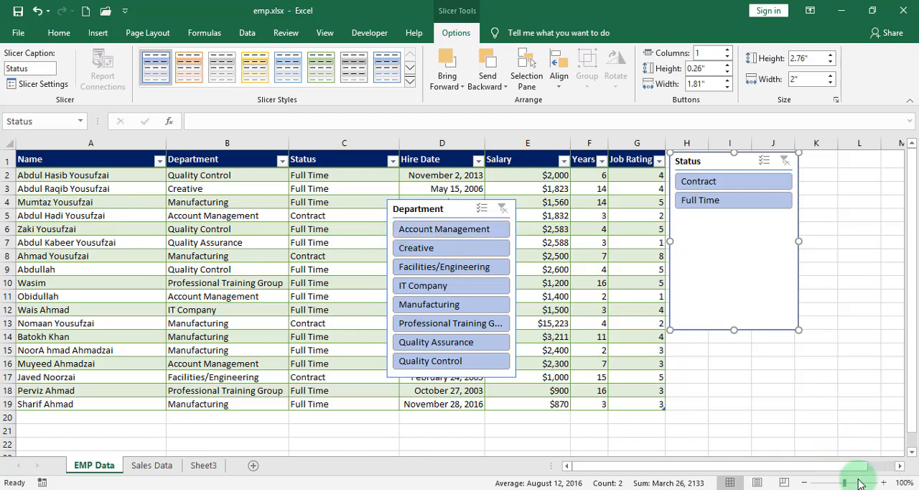
pyautogui.click(884, 485)
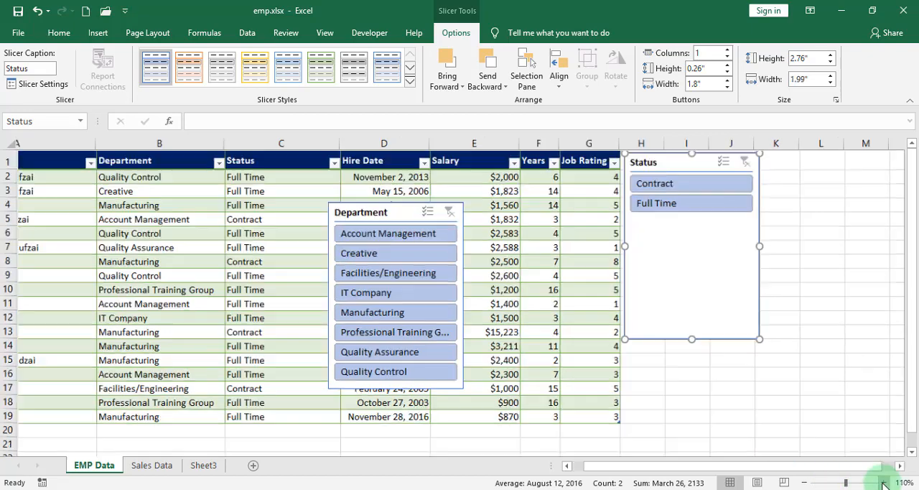
pyautogui.click(805, 483)
pyautogui.click(805, 483)
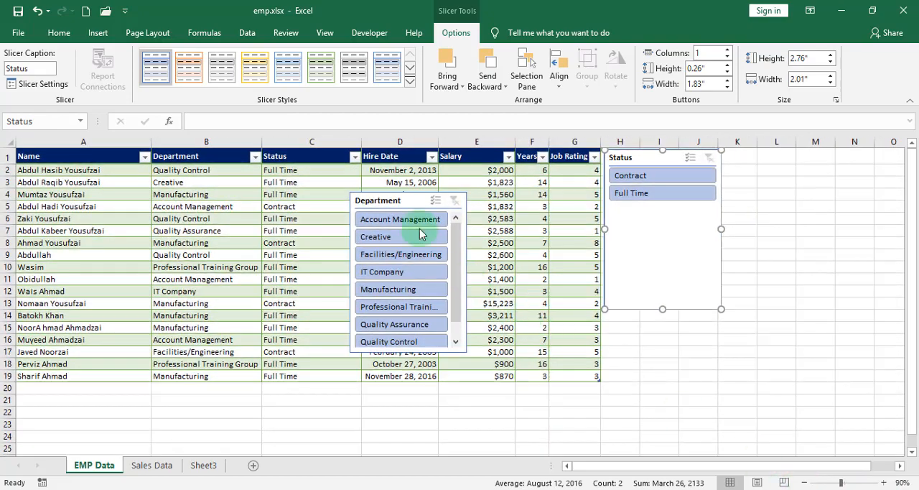
pyautogui.moveTo(390, 200); pyautogui.dragTo(774, 155)
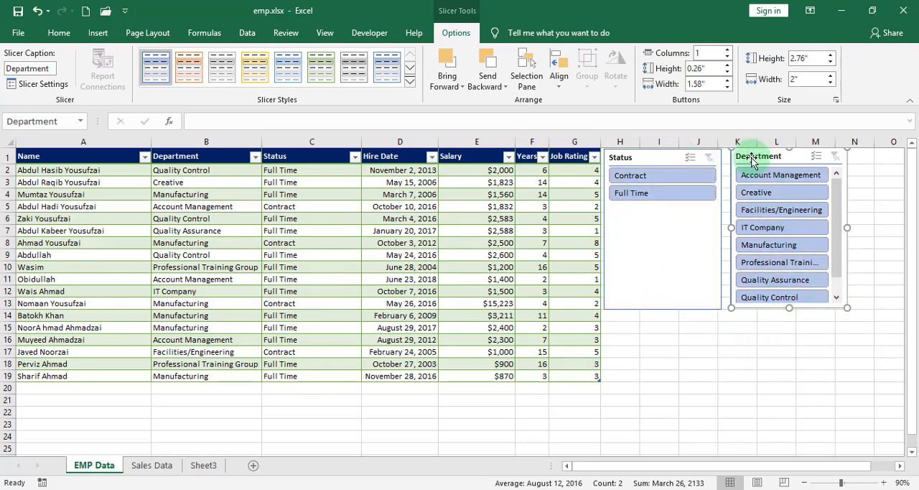
# Move the Department slicer down to row 2 and overlap its left part with the Status slicer.
pyautogui.moveTo(751, 161); pyautogui.dragTo(752, 182)
pyautogui.moveTo(669, 157); pyautogui.dragTo(742, 180)
pyautogui.click(455, 89)
pyautogui.click(642, 181)
pyautogui.click(463, 81)
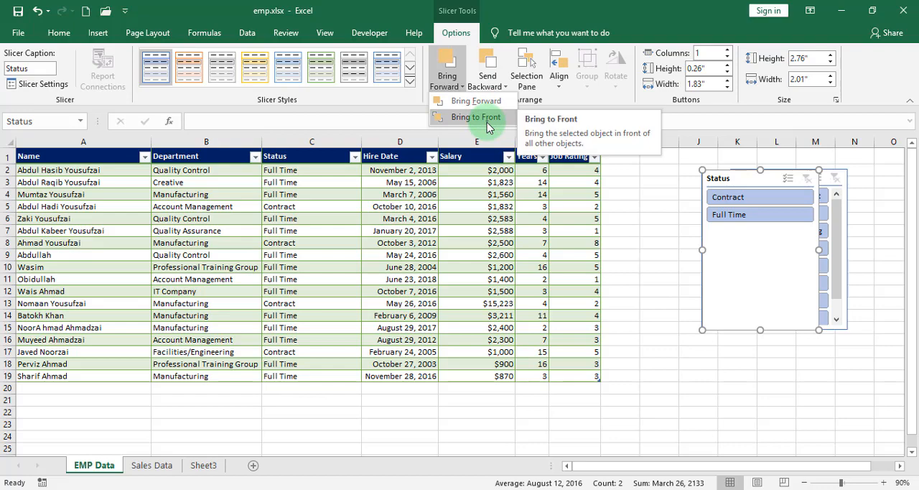
# Send the Status slicer behind the Department slicer and bring it forward again.
pyautogui.click(487, 80)
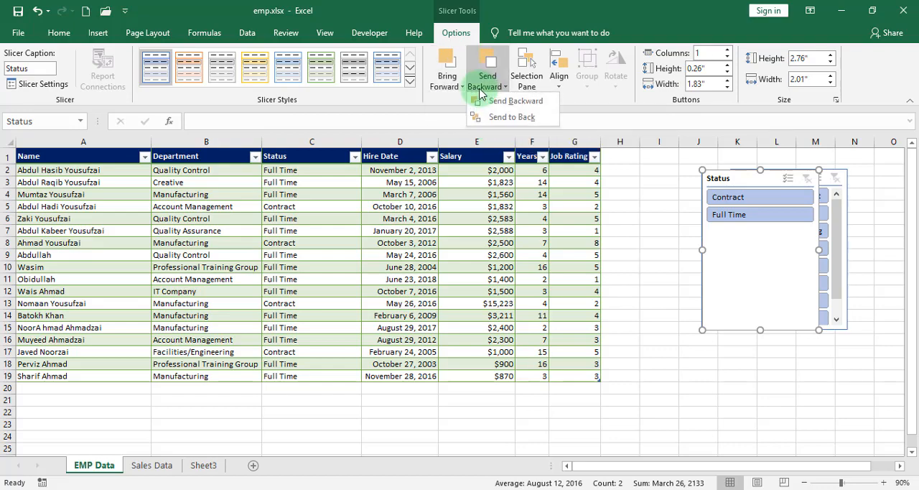
pyautogui.click(501, 117)
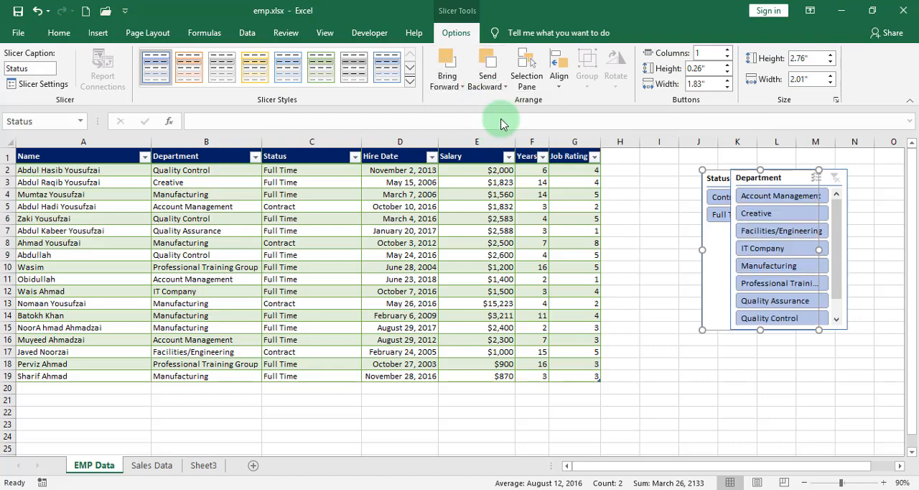
pyautogui.click(487, 80)
pyautogui.click(501, 105)
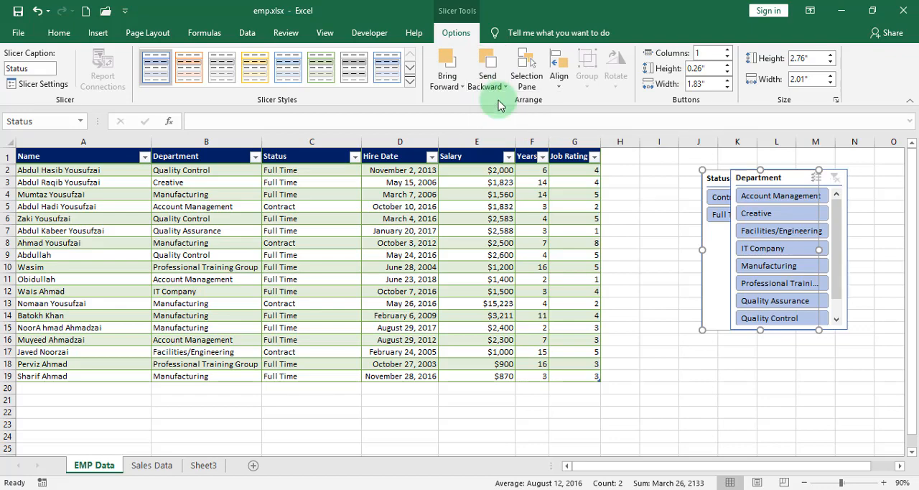
pyautogui.click(446, 70)
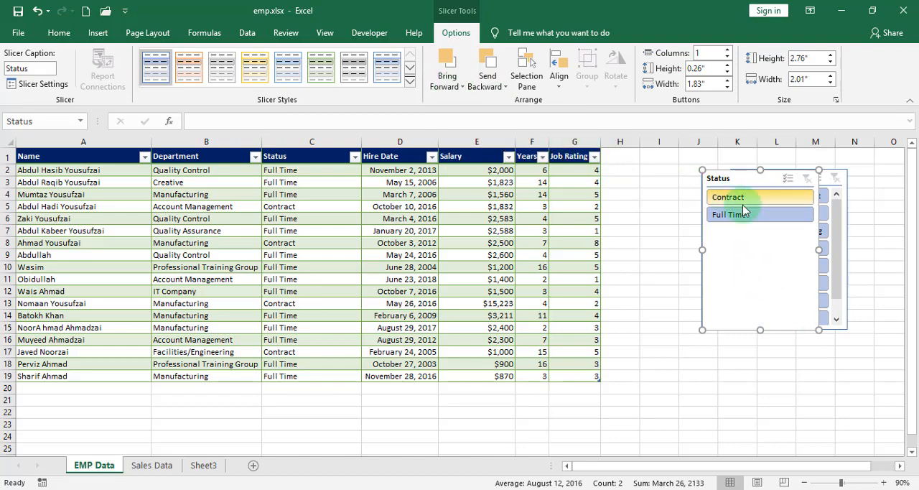
# Move the Status slicer between the table and the Department slicer and align the top edges of both slicers.
pyautogui.moveTo(743, 181); pyautogui.dragTo(656, 211)
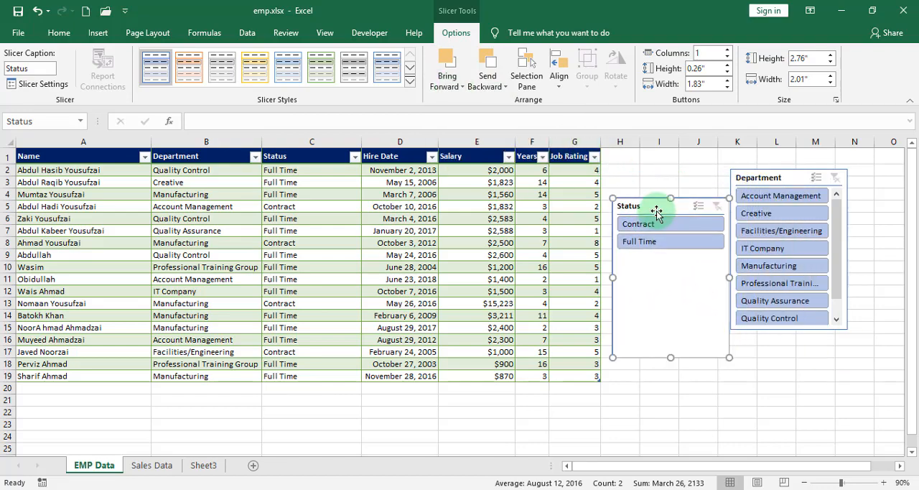
pyautogui.keyDown('ctrl'); pyautogui.click(778, 170); pyautogui.keyUp('ctrl')
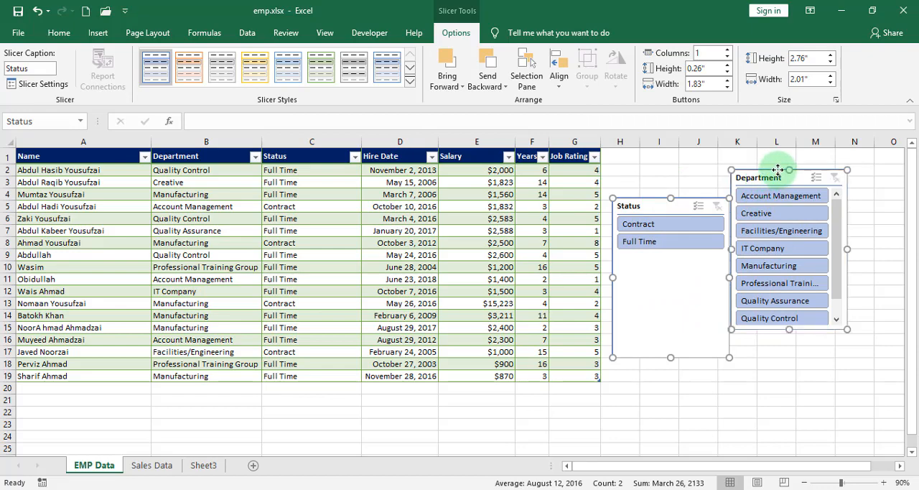
pyautogui.click(568, 84)
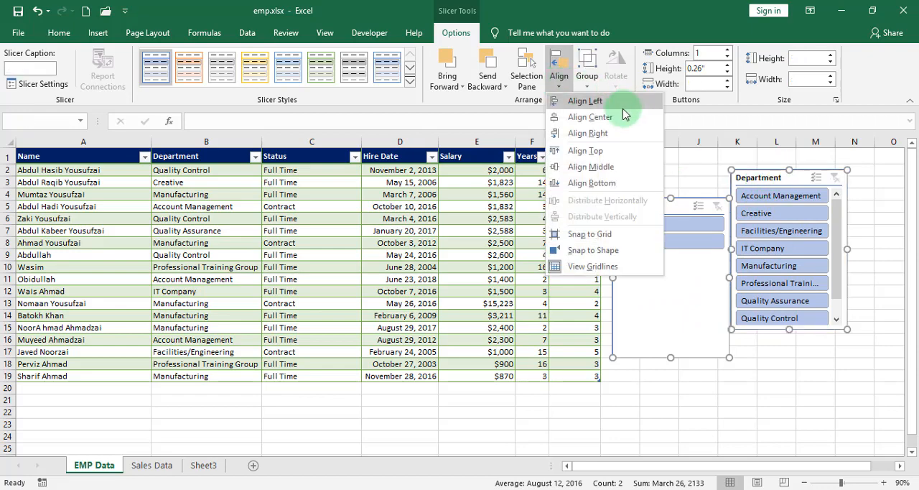
pyautogui.click(593, 150)
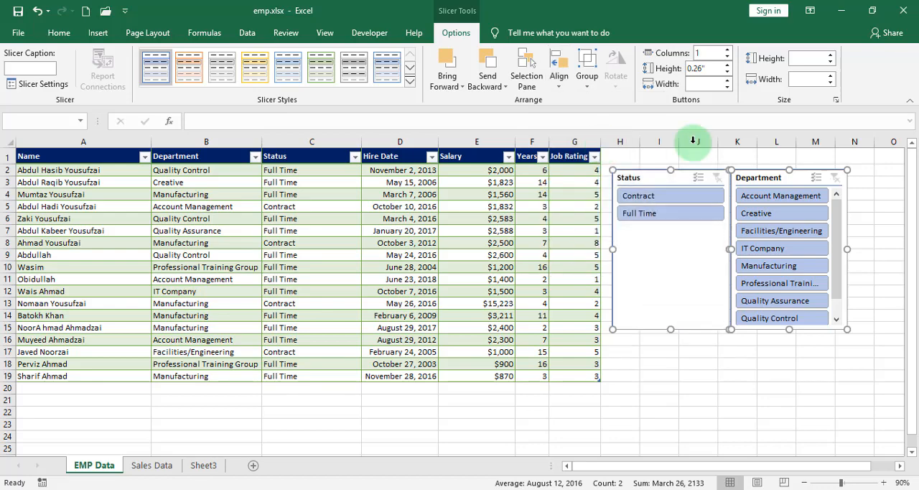
pyautogui.click(558, 88)
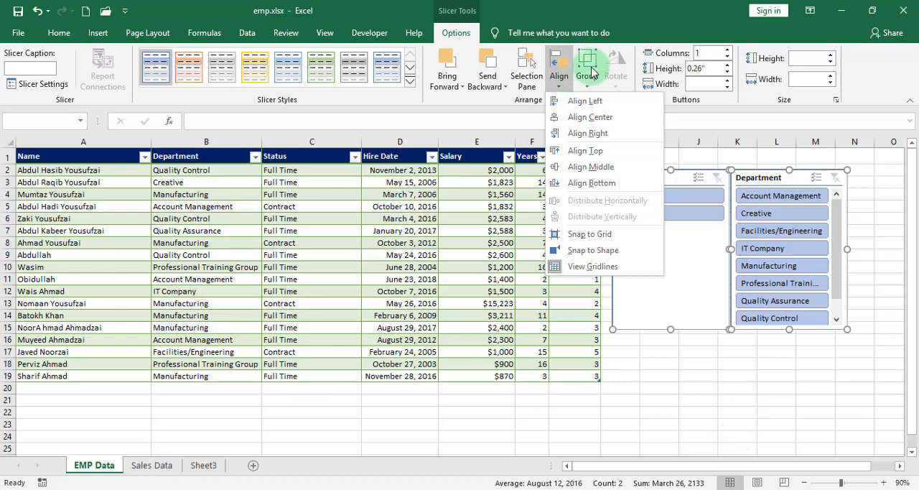
pyautogui.click(744, 377)
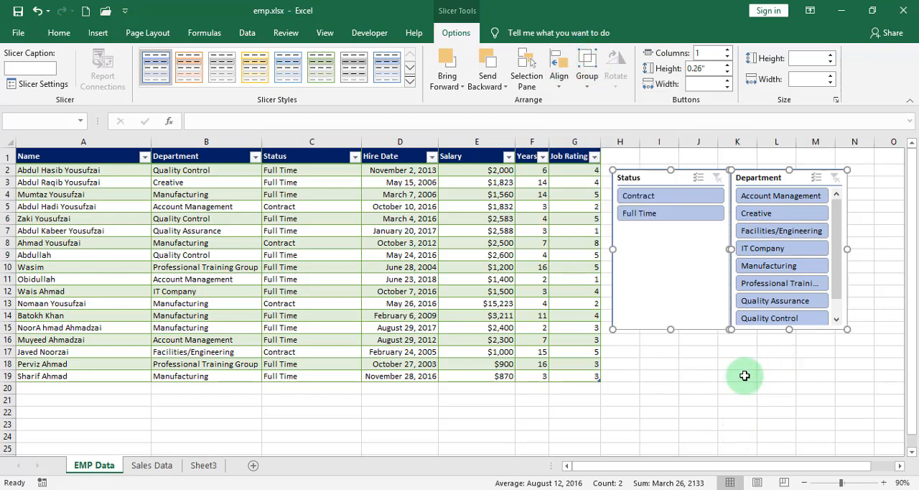
pyautogui.click(759, 397)
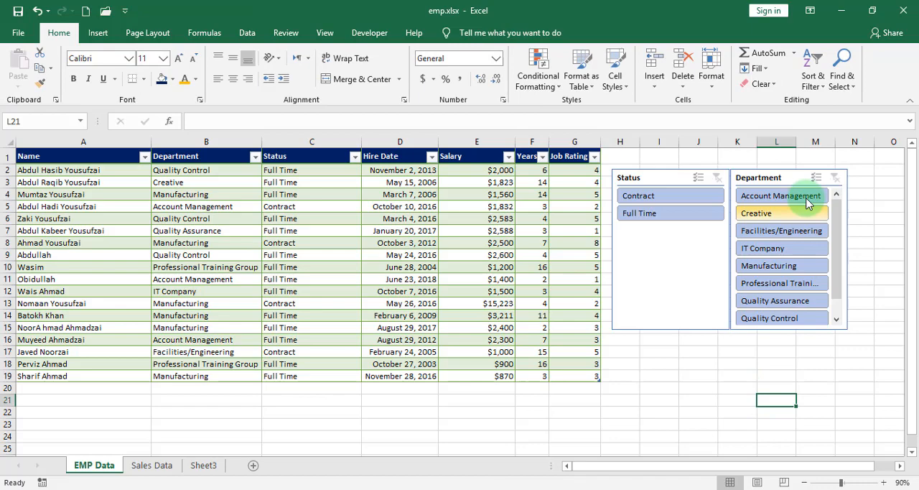
# Arrange the Department slicer's buttons in 2 columns.
pyautogui.click(772, 179)
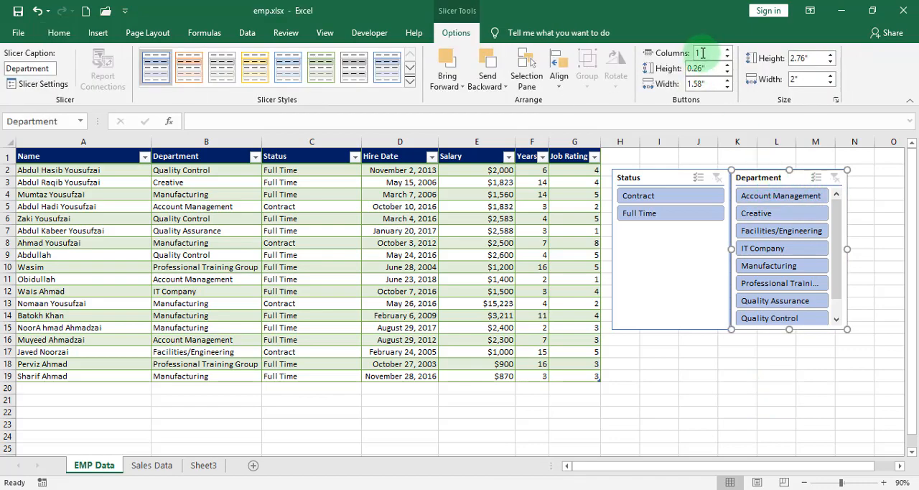
pyautogui.click(695, 53)
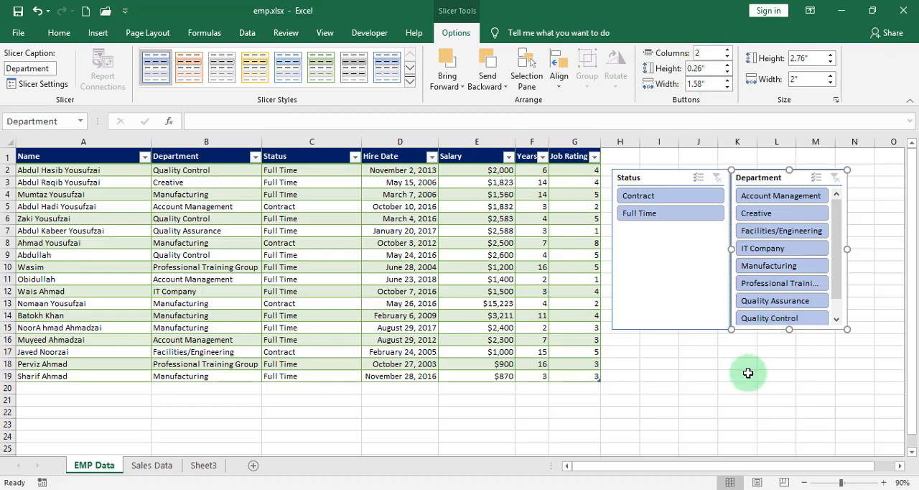
pyautogui.click(725, 399)
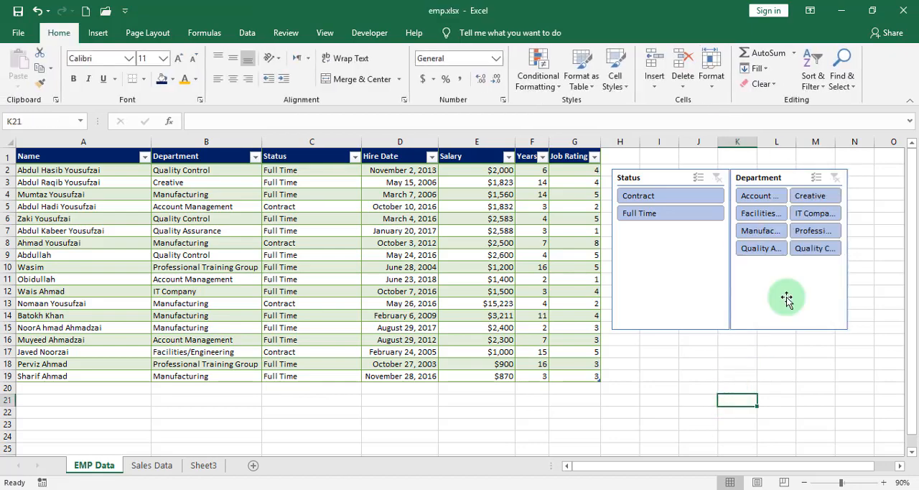
# Filter the table to Account Management with the Department slicer, clear the filter, and look at the Department column's filter list.
pyautogui.click(761, 200)
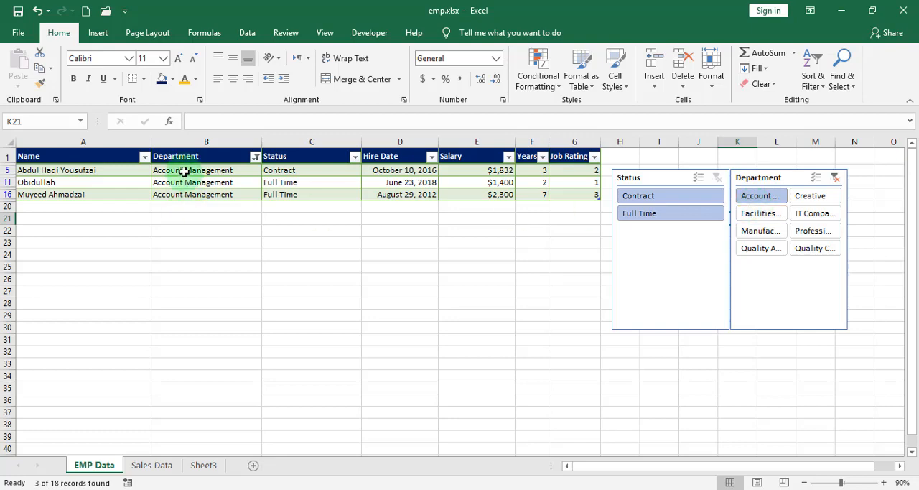
pyautogui.click(834, 177)
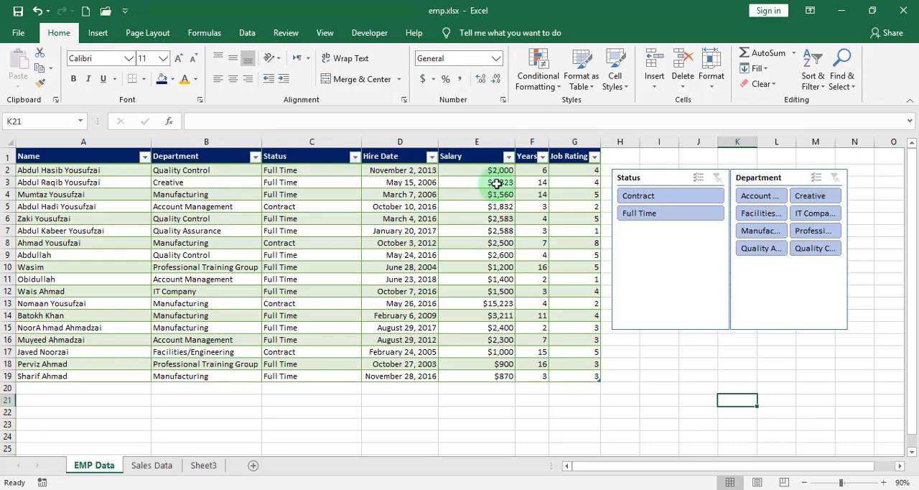
pyautogui.click(254, 157)
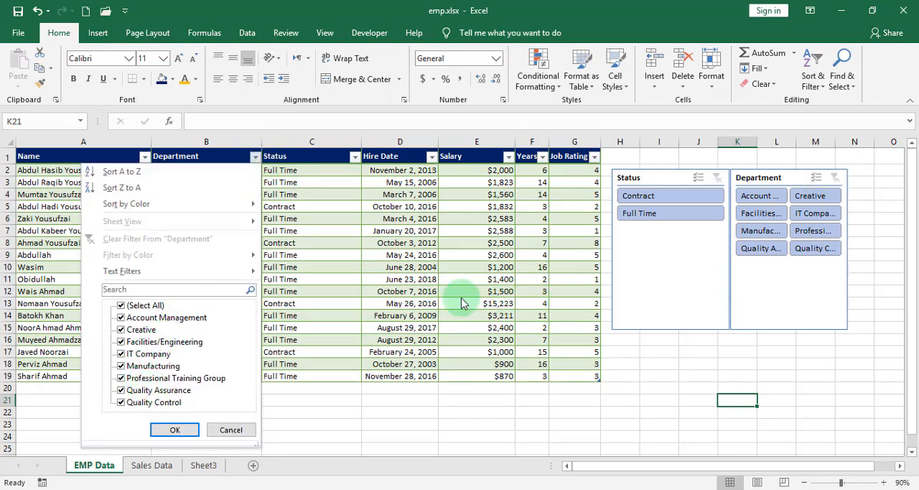
pyautogui.click(701, 295)
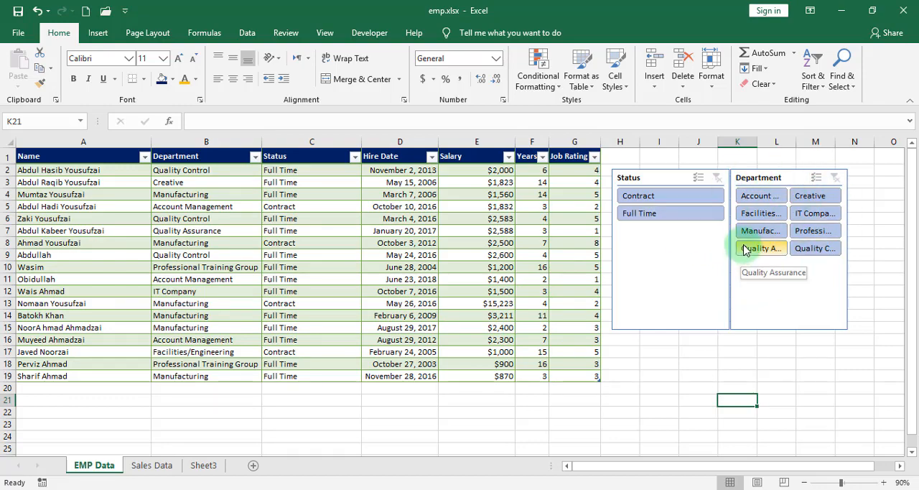
# Try the dark blue style on the Department slicer and settle on the light gold style.
pyautogui.click(786, 328)
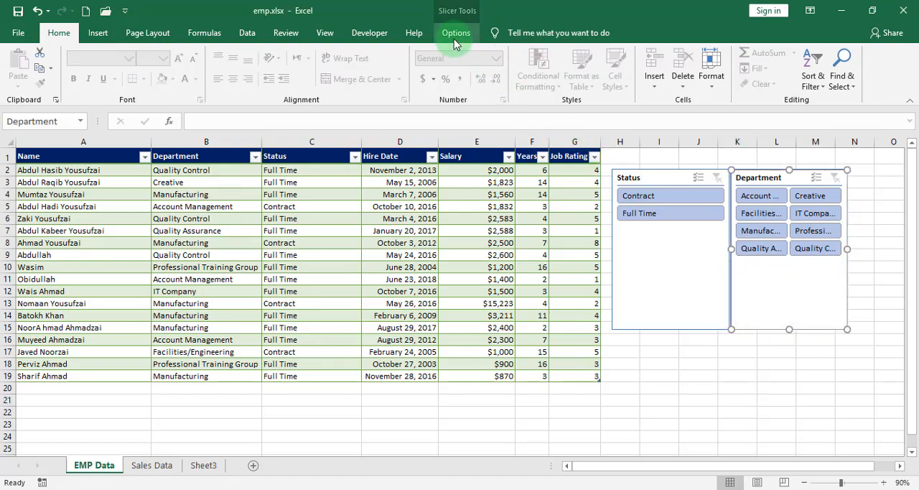
pyautogui.click(455, 32)
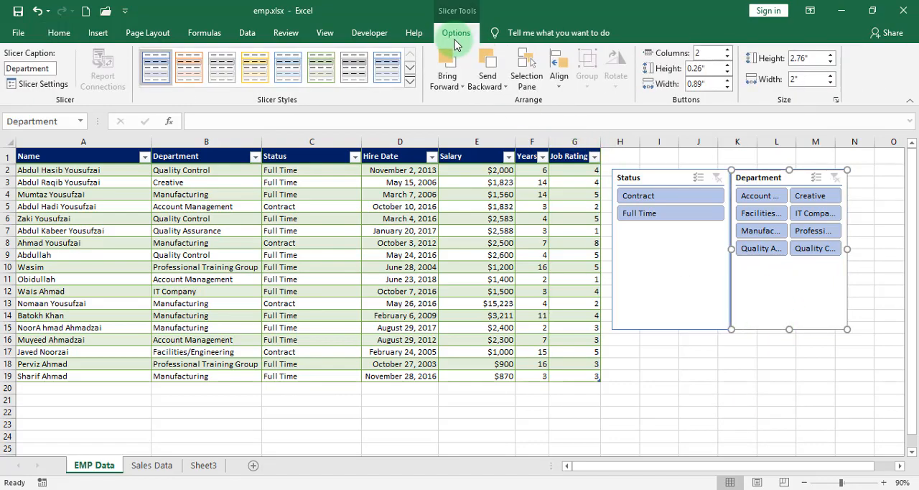
pyautogui.click(410, 81)
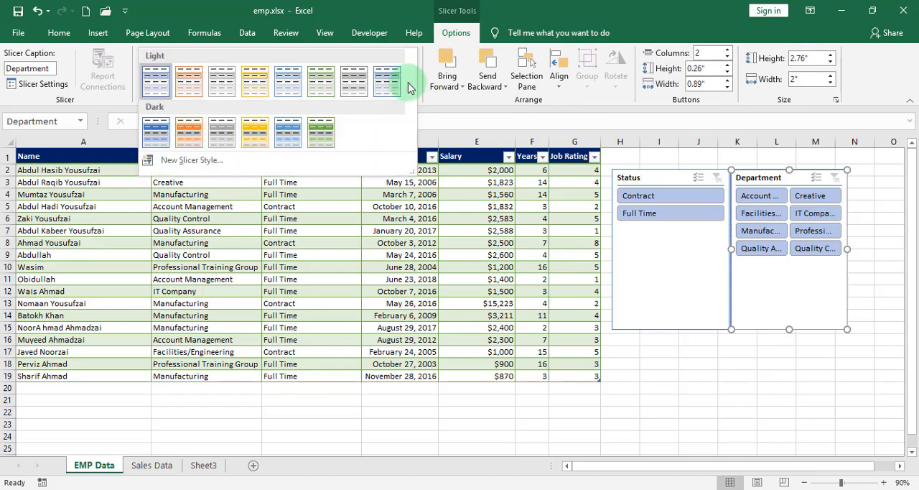
pyautogui.click(297, 133)
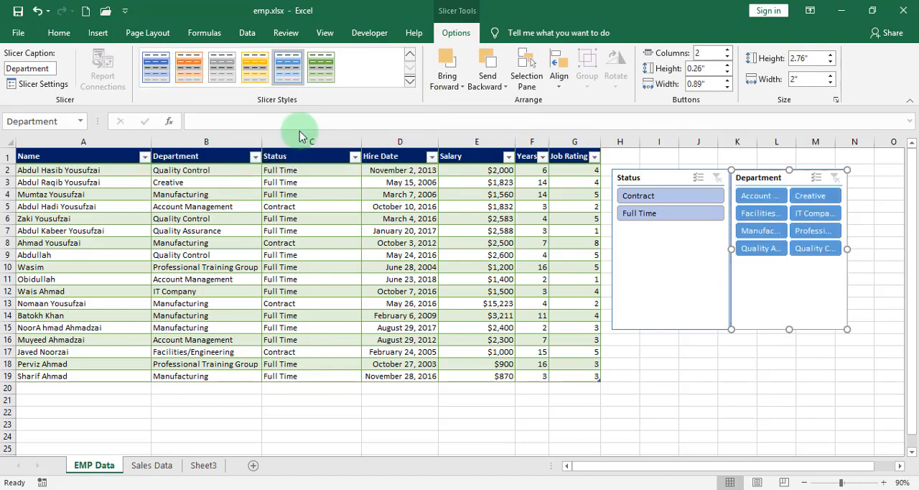
pyautogui.click(410, 84)
pyautogui.click(251, 86)
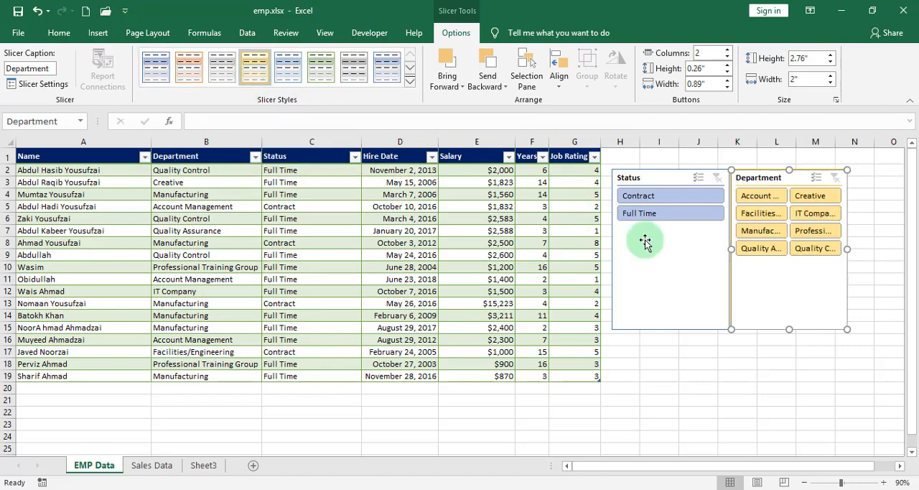
pyautogui.click(666, 245)
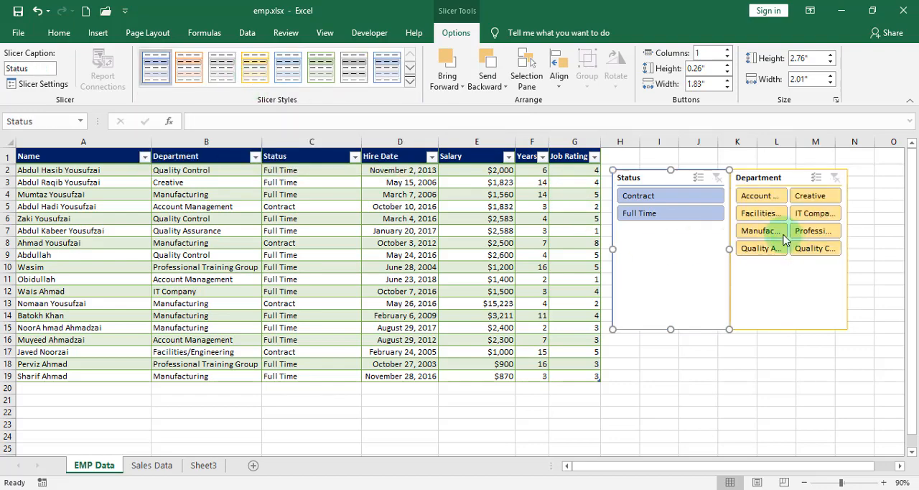
# Set the Department slicer's button height to 0.3" and button width to 1.3".
pyautogui.click(771, 167)
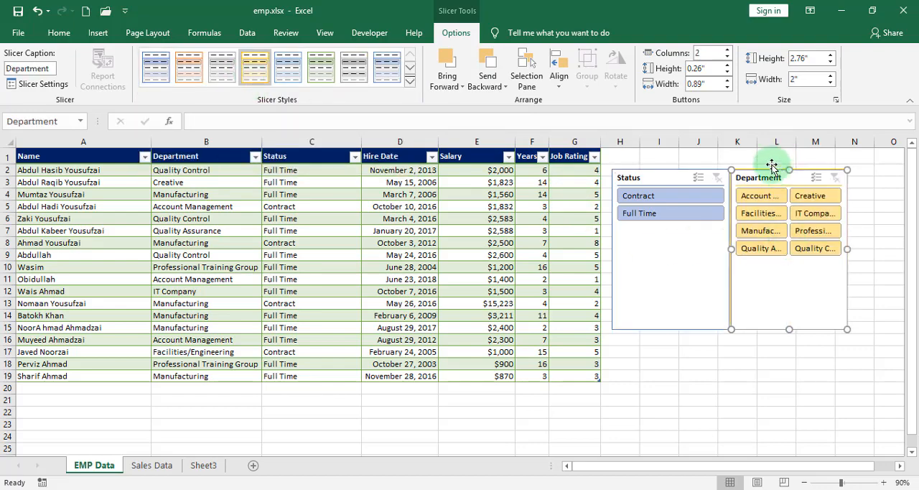
pyautogui.click(727, 65)
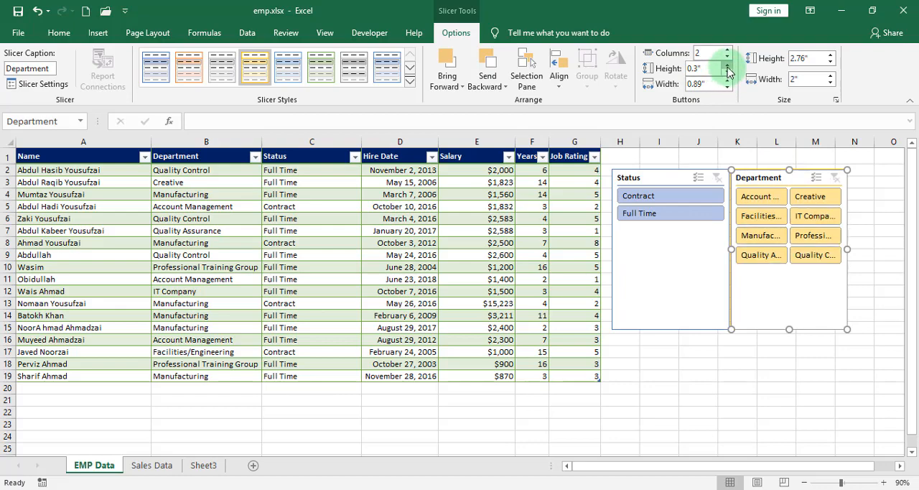
pyautogui.click(727, 87)
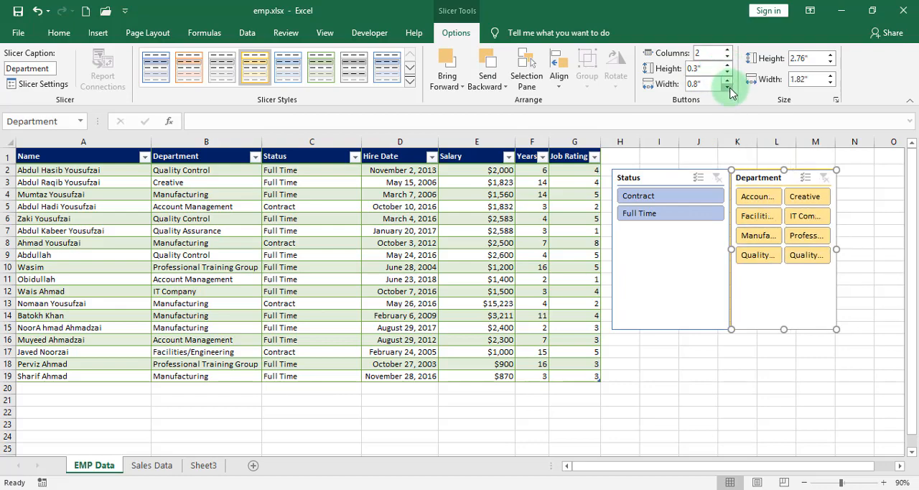
pyautogui.click(727, 87)
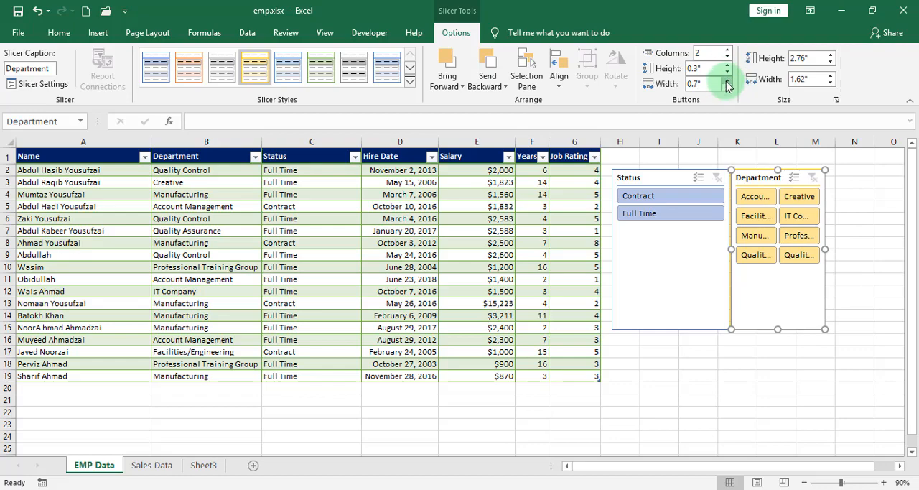
pyautogui.click(727, 81)
pyautogui.click(727, 82)
pyautogui.click(727, 81)
pyautogui.click(727, 81)
pyautogui.click(727, 81)
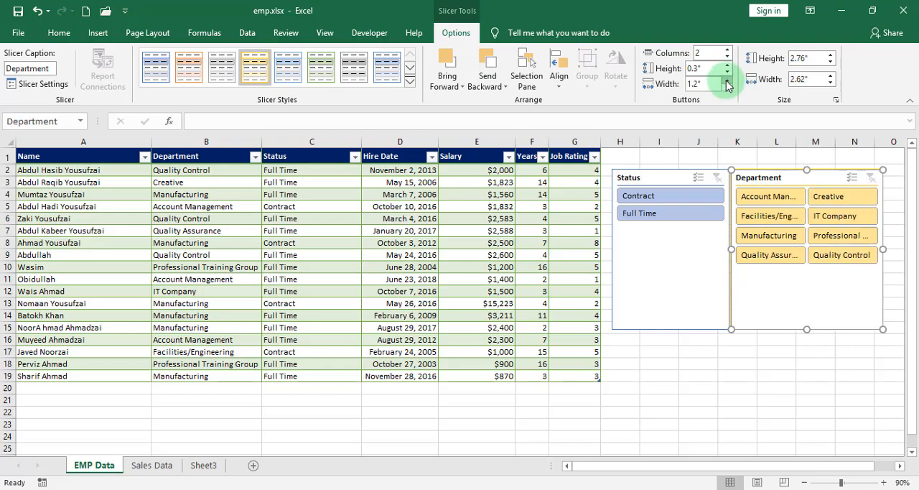
pyautogui.click(728, 82)
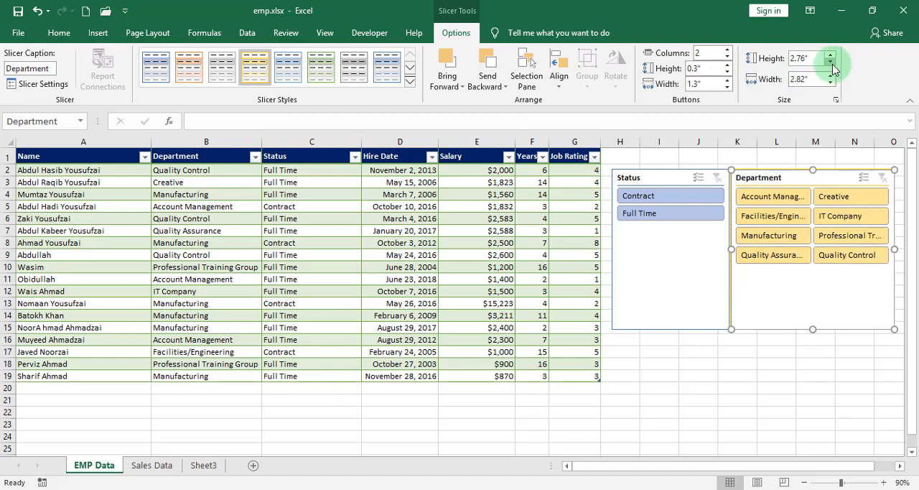
# Adjust the overall height of the Department slicer to 2.8".
pyautogui.click(832, 55)
pyautogui.click(832, 55)
pyautogui.click(831, 55)
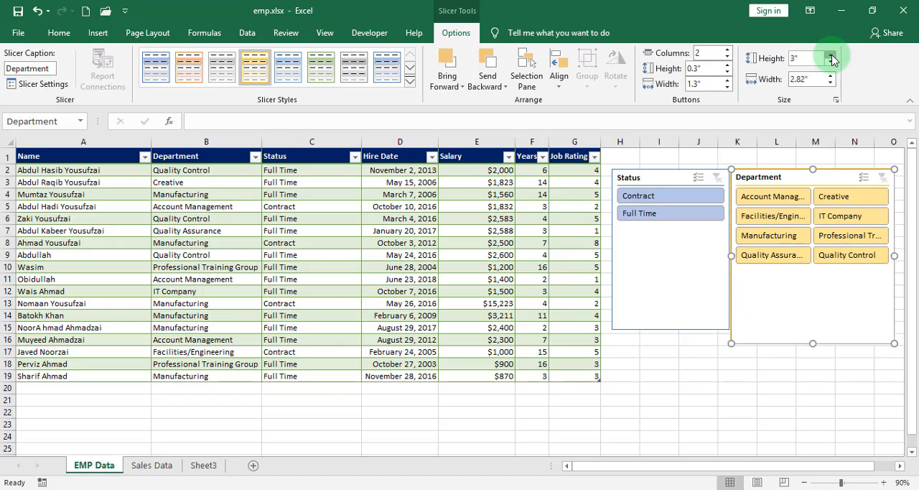
pyautogui.click(831, 55)
pyautogui.click(831, 55)
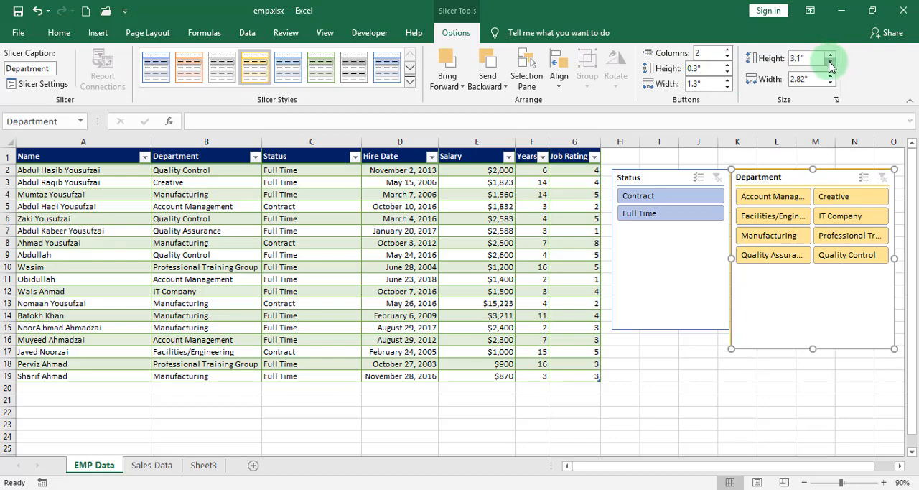
pyautogui.click(830, 65)
pyautogui.click(831, 64)
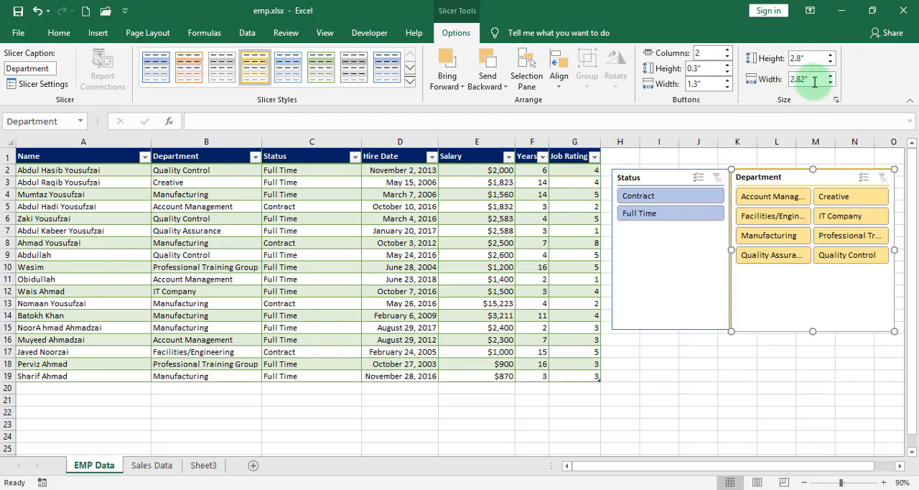
# Arrange the Department slicer's buttons in 1 column and reduce their height to 0.2".
pyautogui.moveTo(707, 54); pyautogui.dragTo(679, 58)
pyautogui.click(709, 55)
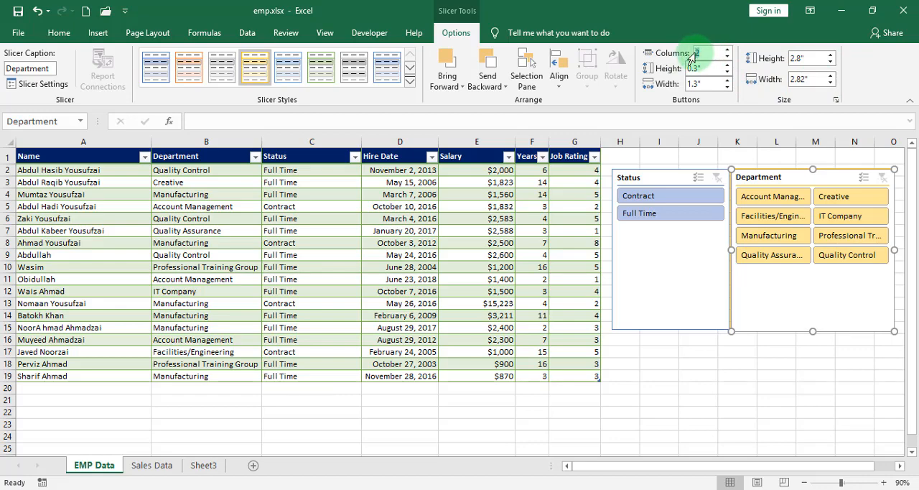
pyautogui.click(790, 376)
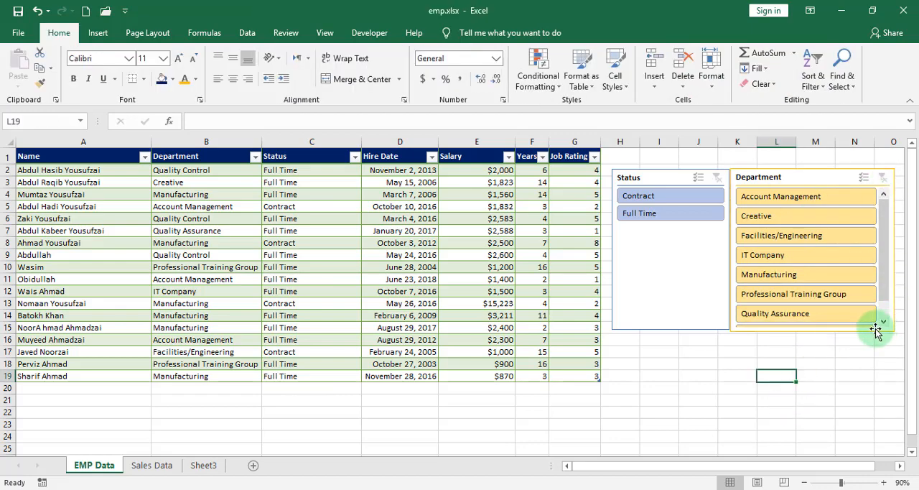
pyautogui.click(785, 172)
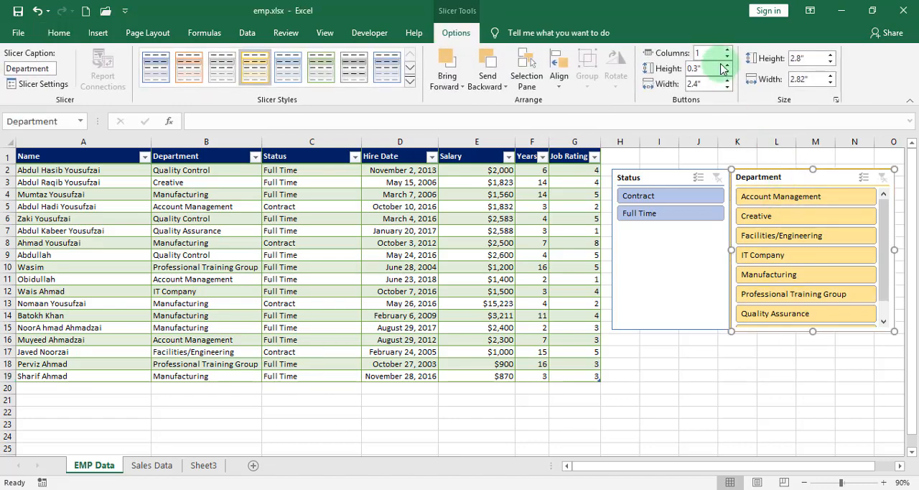
pyautogui.click(726, 73)
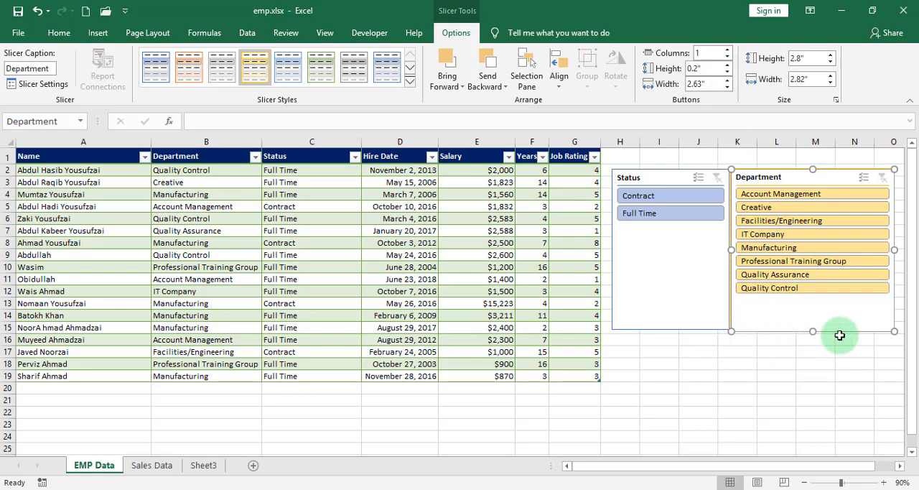
pyautogui.click(790, 398)
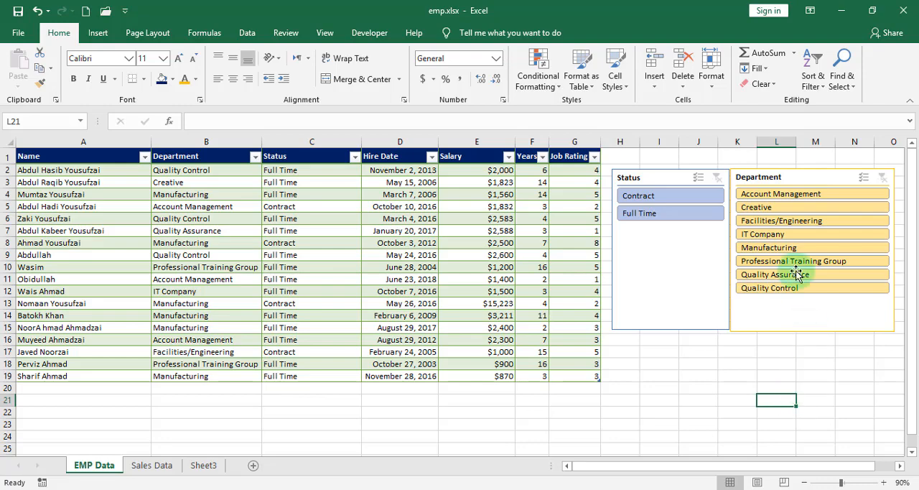
# Filter the table by Contract and then Full Time status, and try the Facilities/Engineering department before clearing that department filter.
pyautogui.click(664, 196)
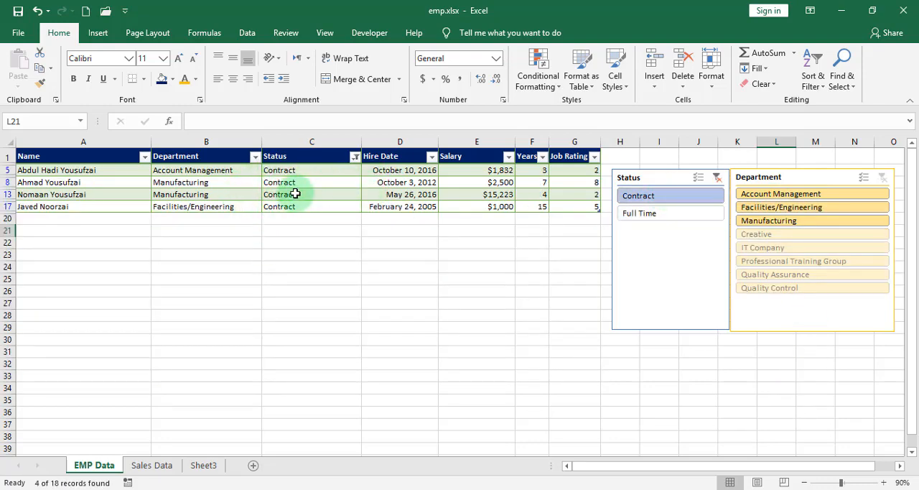
pyautogui.click(641, 214)
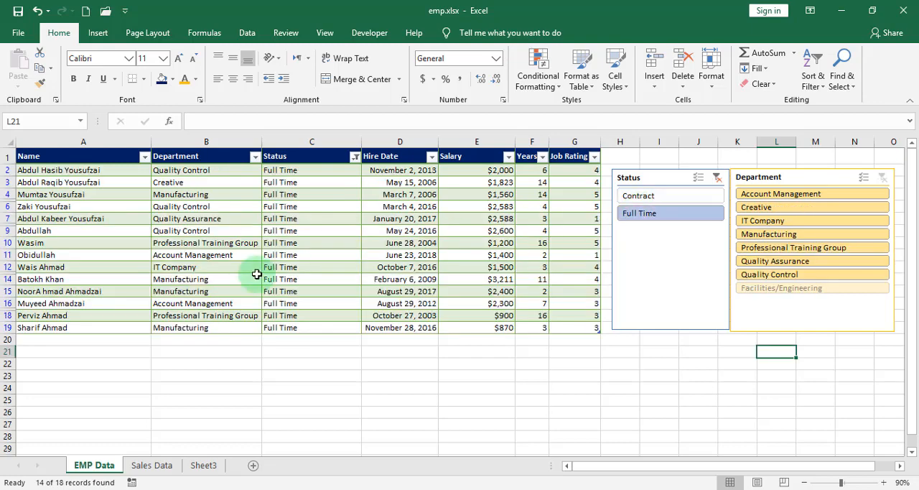
pyautogui.click(786, 289)
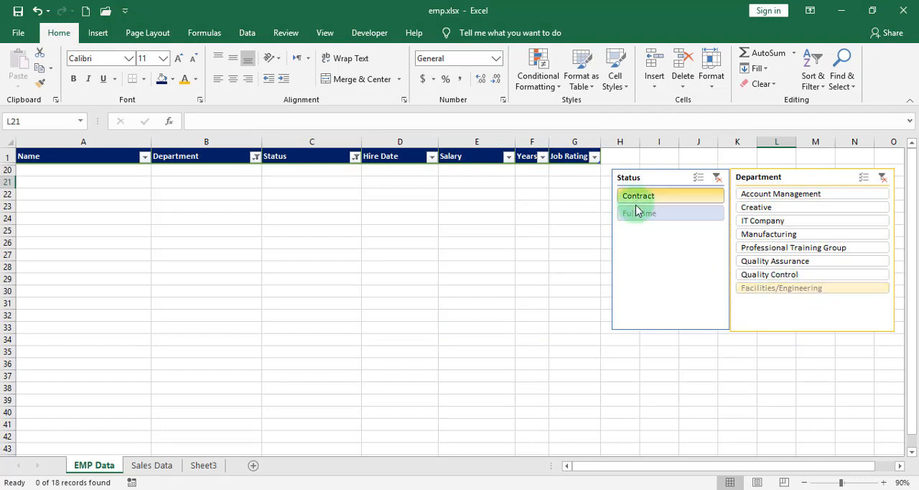
pyautogui.click(882, 178)
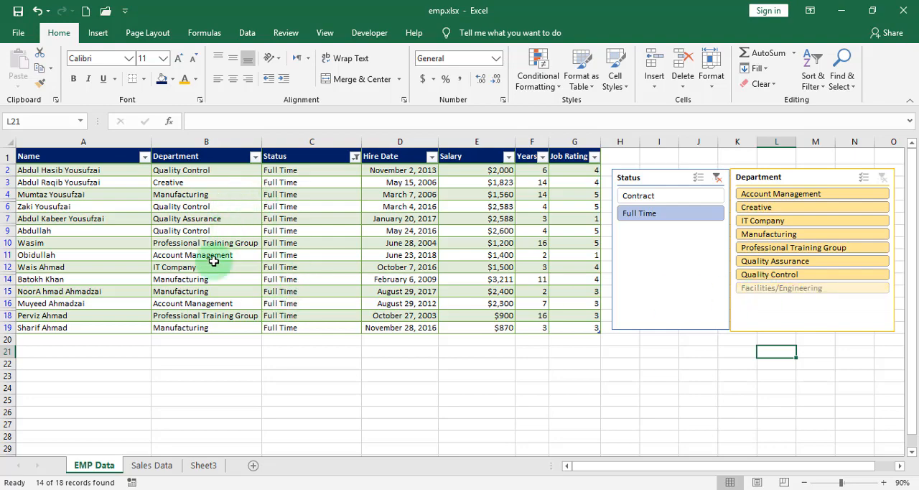
# Check the Department column's filter list and clear the Status slicer's filter.
pyautogui.click(254, 156)
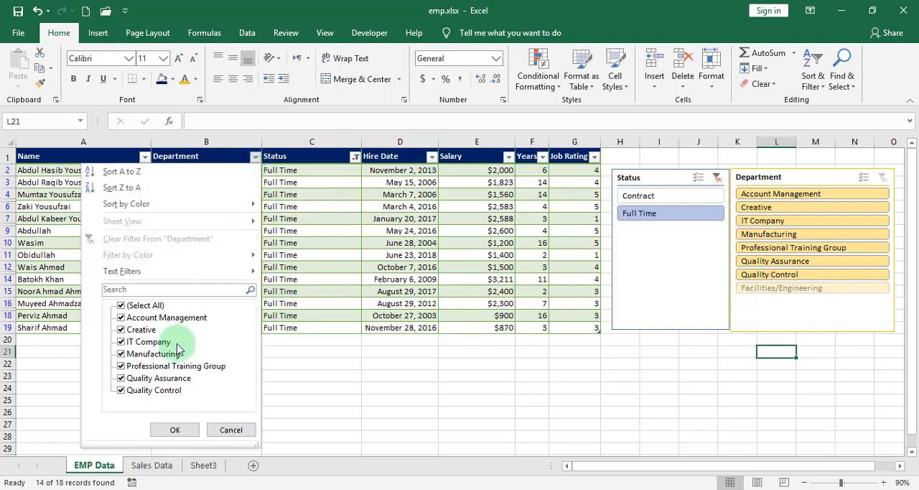
pyautogui.click(175, 429)
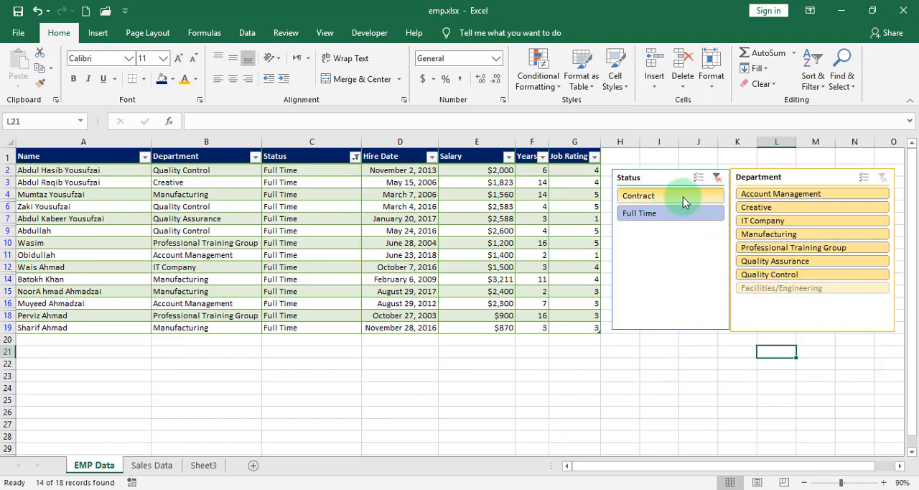
pyautogui.click(718, 177)
# Filter the table to Account Management and then Creative with the Department slicer, and check the Department column's filter list.
pyautogui.click(755, 194)
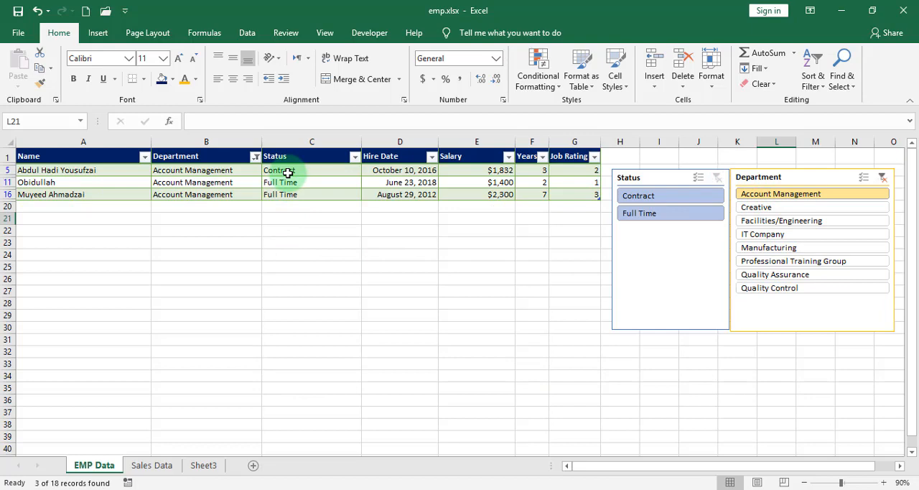
pyautogui.click(783, 208)
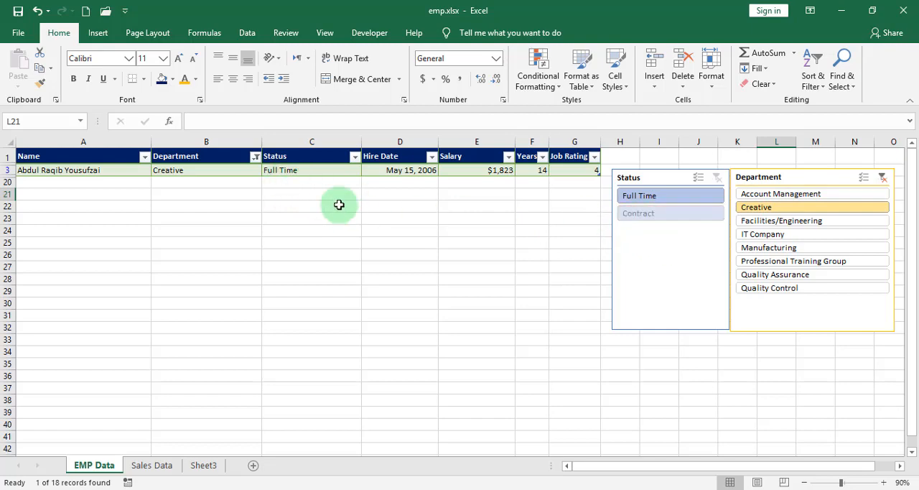
pyautogui.click(255, 156)
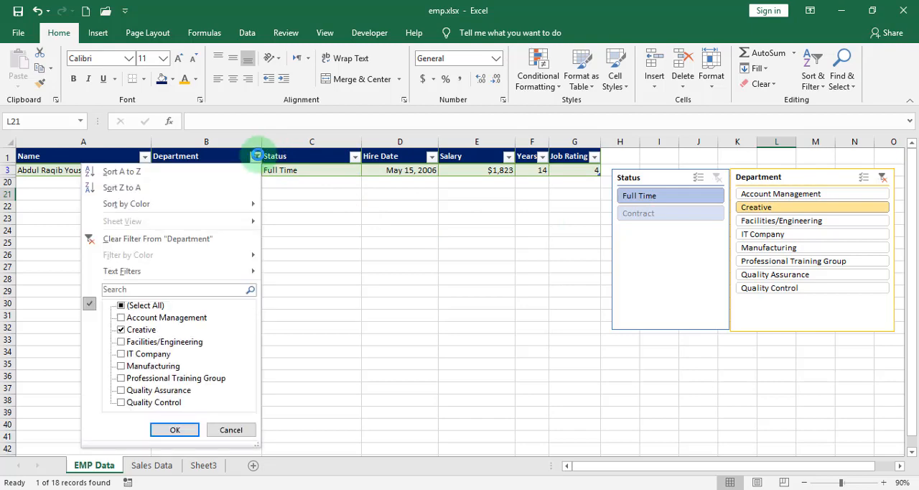
pyautogui.click(256, 156)
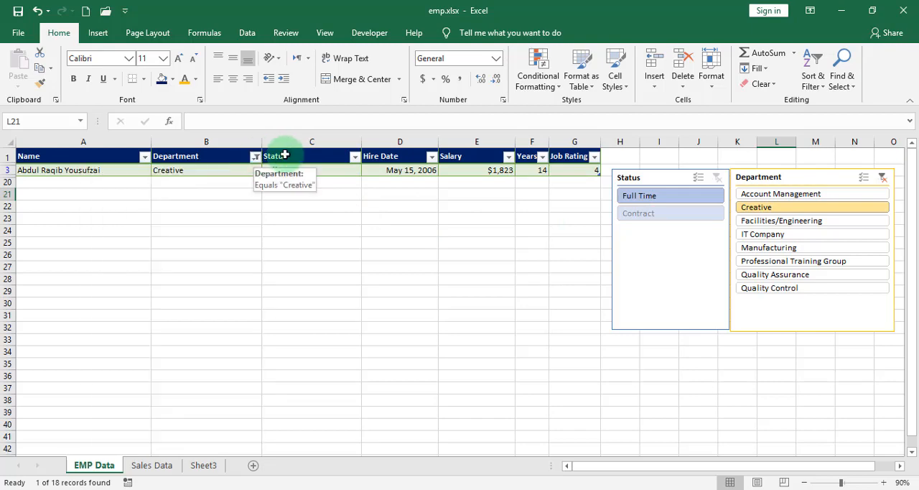
# Check the Status column's filter list and clear the Department slicer's filter to show all employees again.
pyautogui.click(352, 160)
pyautogui.click(354, 159)
pyautogui.click(354, 160)
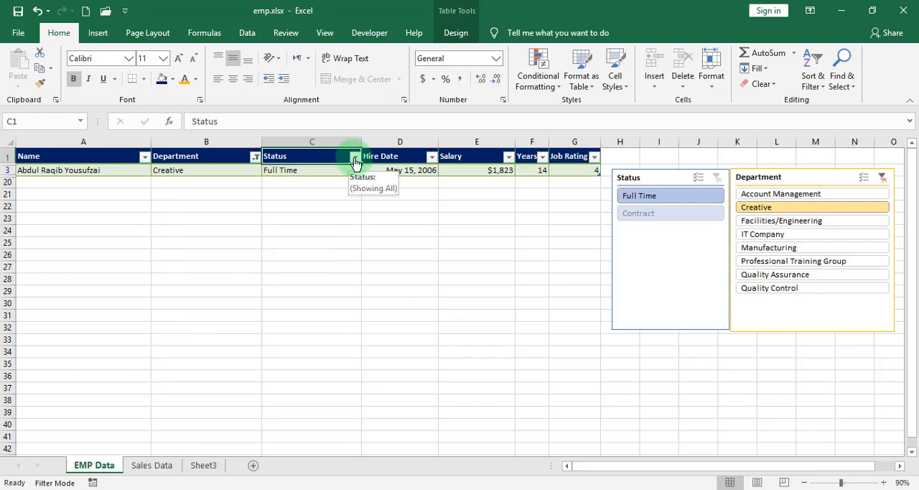
pyautogui.click(882, 177)
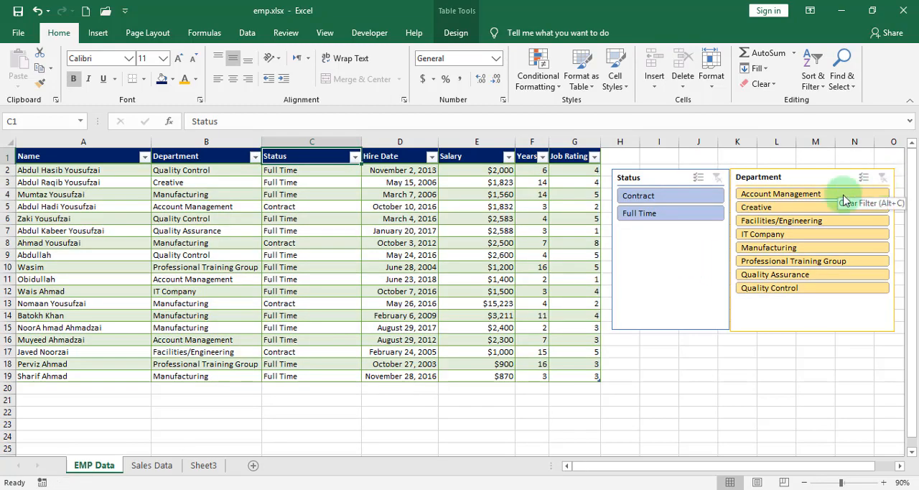